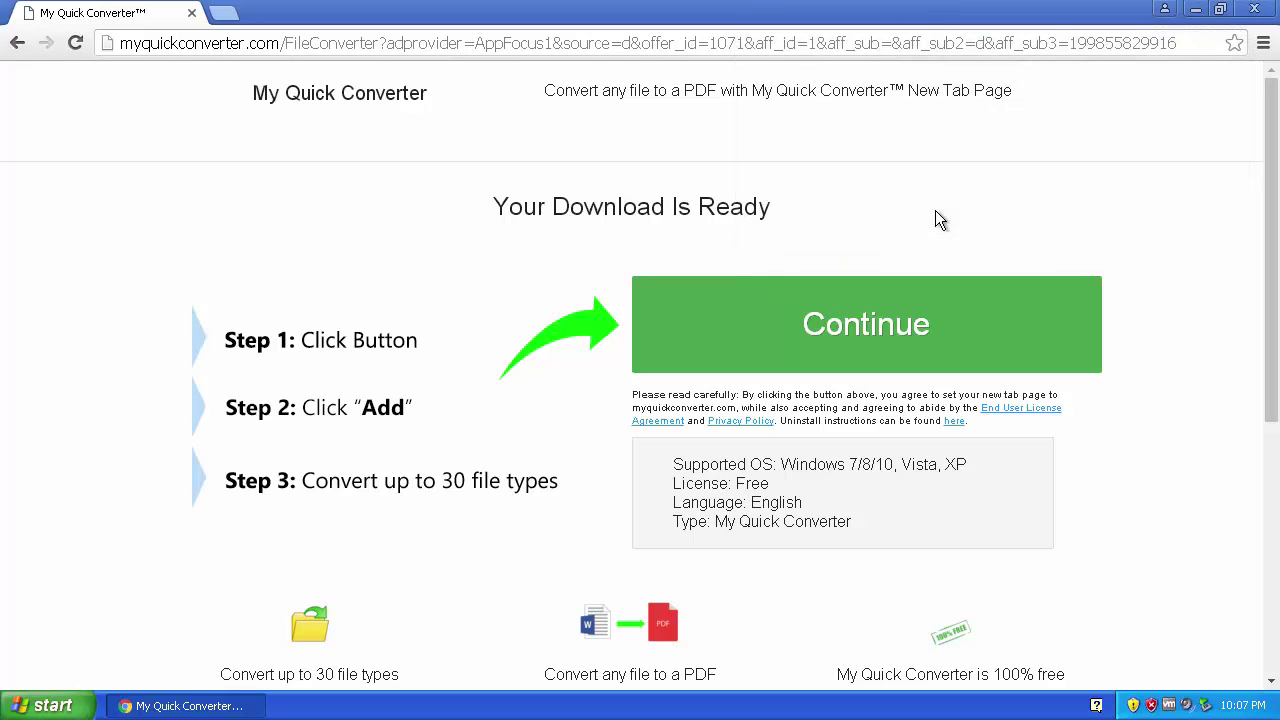
Start the My Quick Converter Version 3 download and confirm Add extension in Chrome's dialog
scroll(936, 211, down, 3)
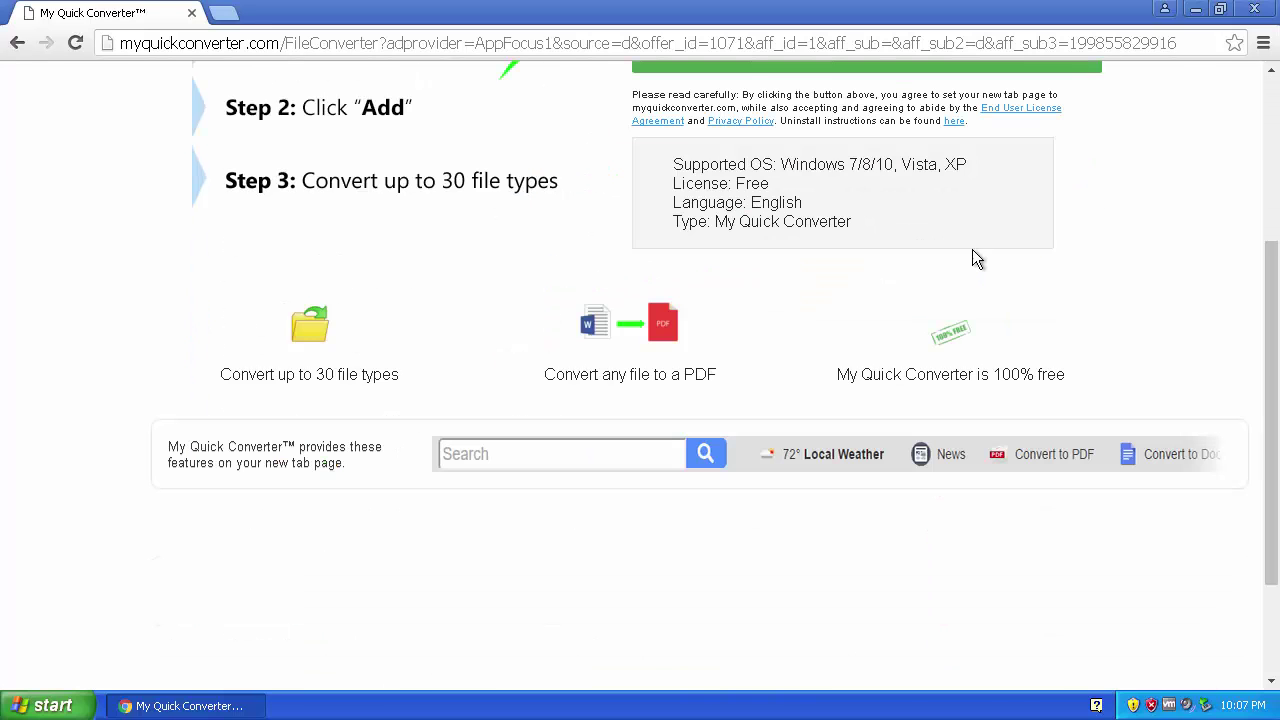
scroll(1085, 341, up, 1)
scroll(1136, 335, up, 2)
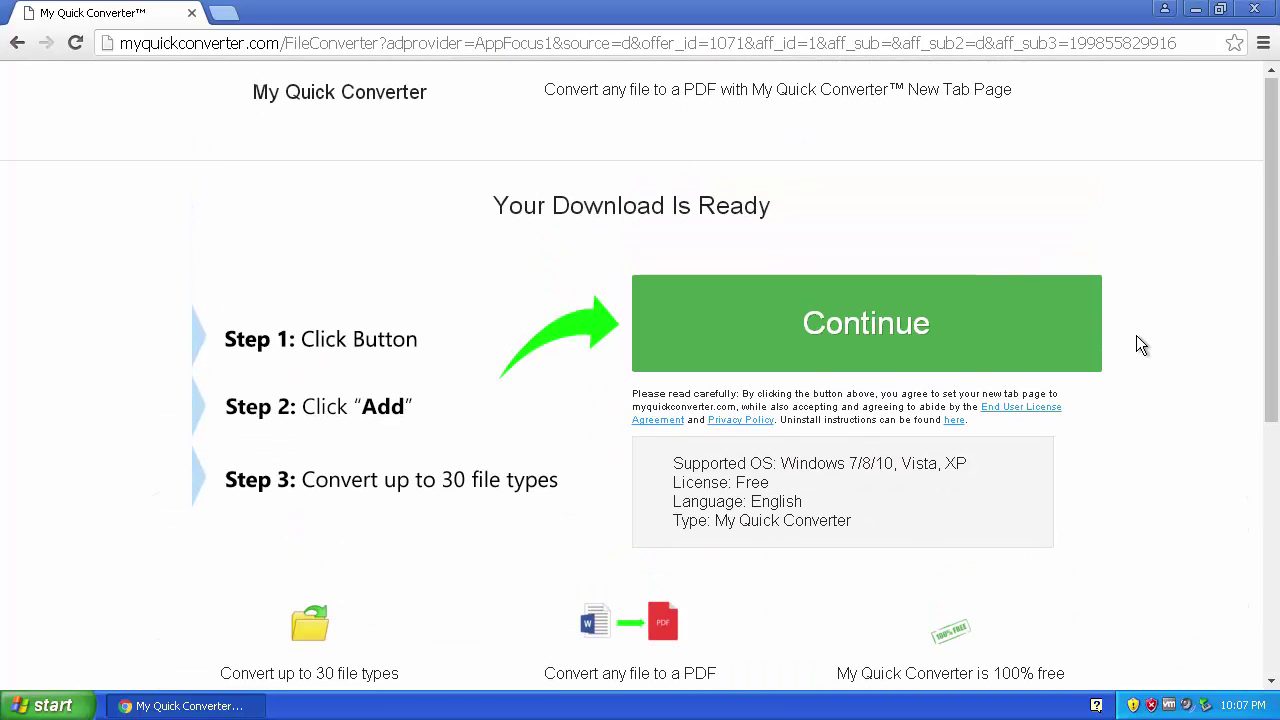
scroll(1137, 337, down, 3)
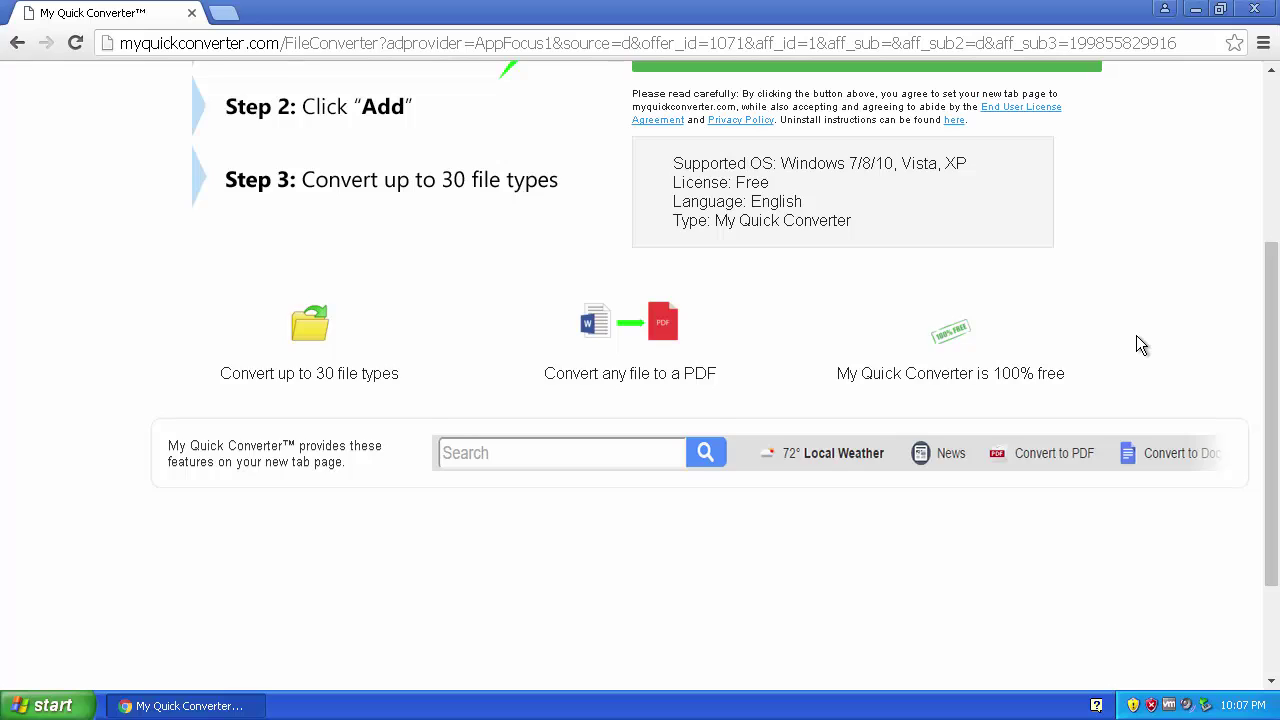
scroll(1137, 337, up, 3)
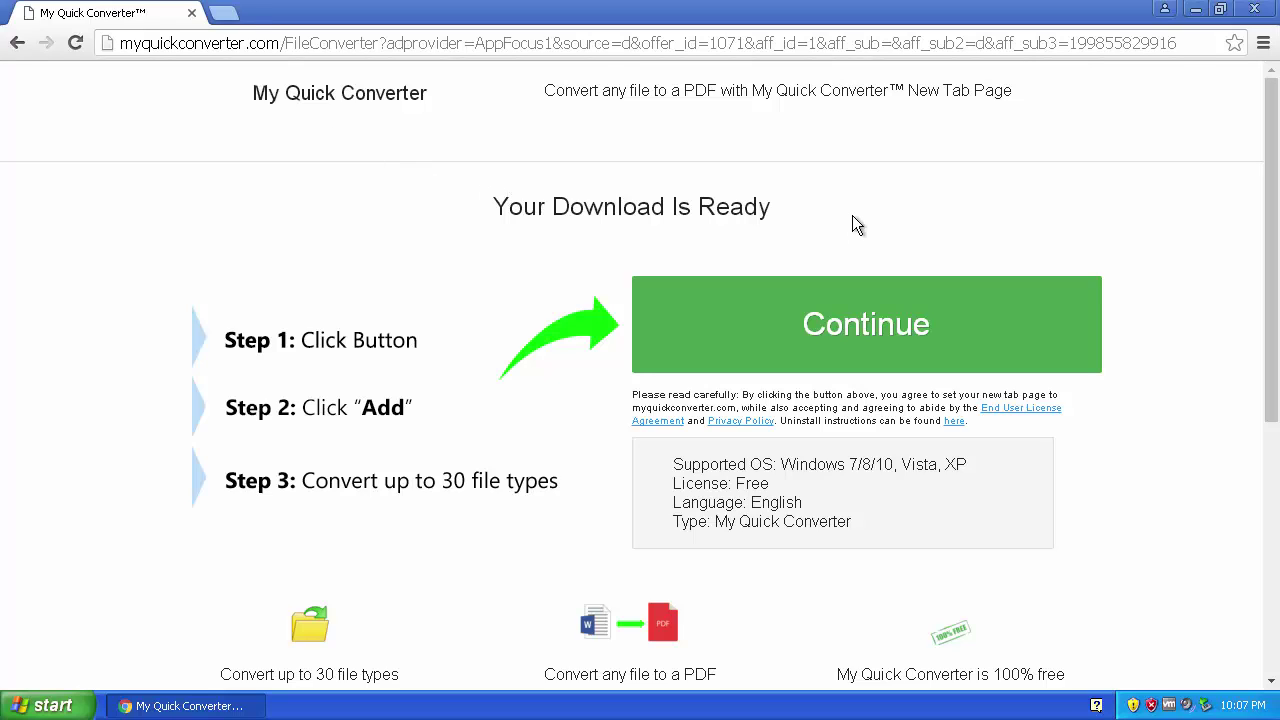
scroll(852, 215, down, 3)
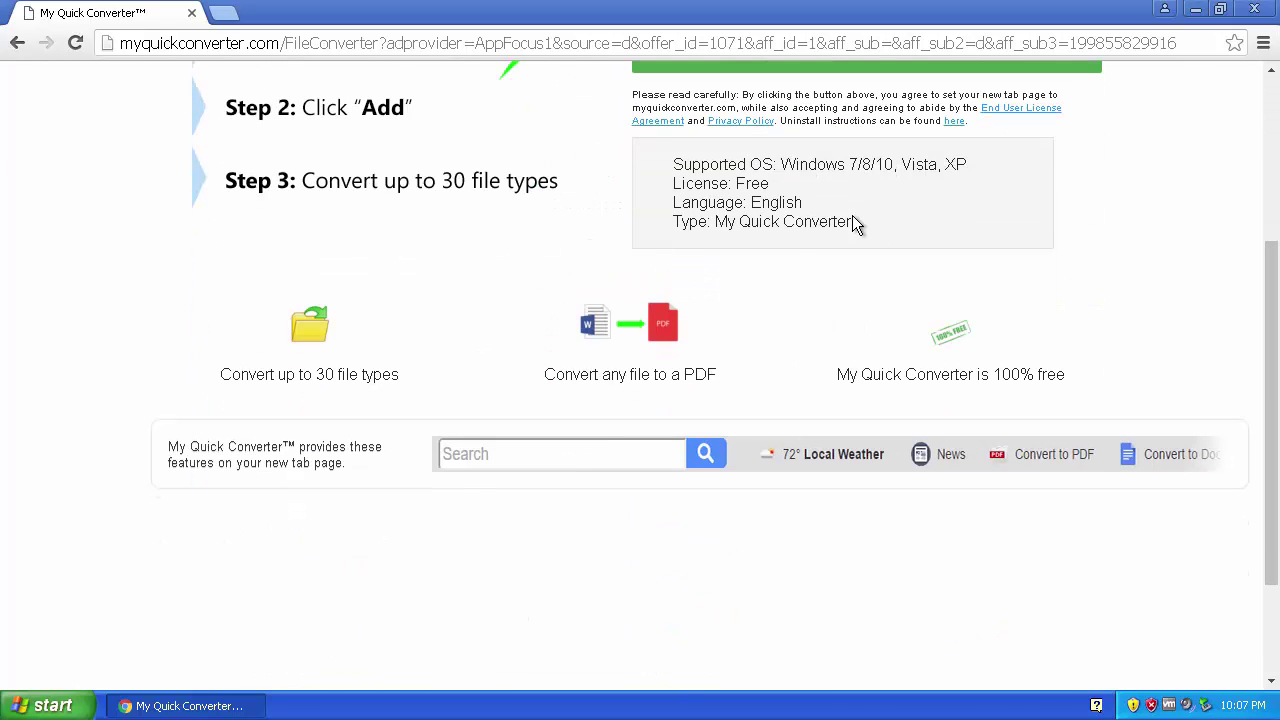
scroll(980, 396, up, 2)
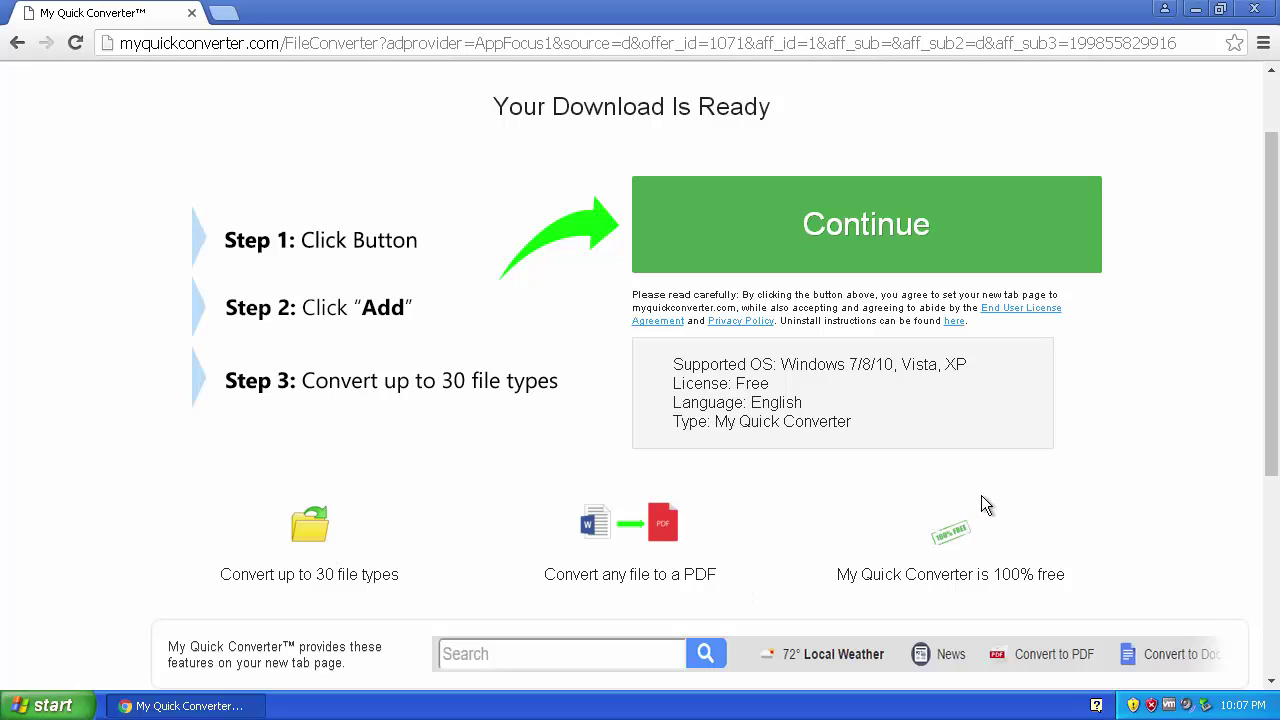
scroll(1124, 462, down, 1)
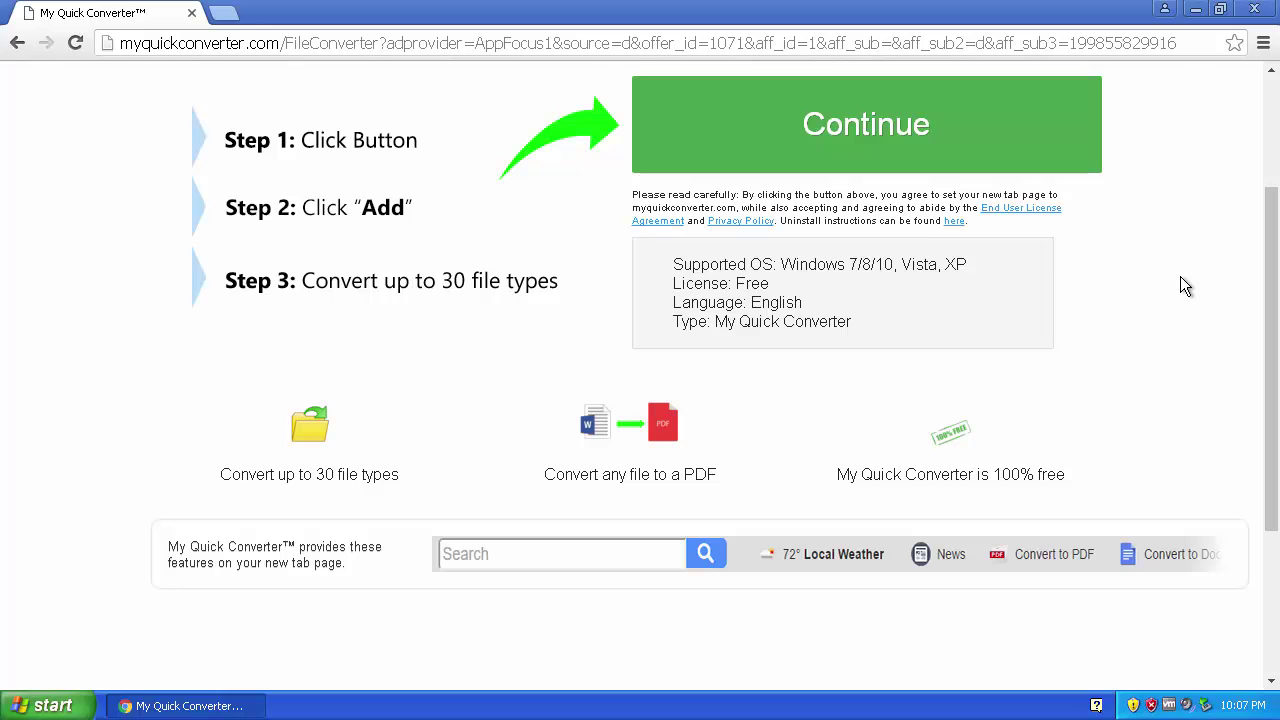
scroll(1222, 245, up, 2)
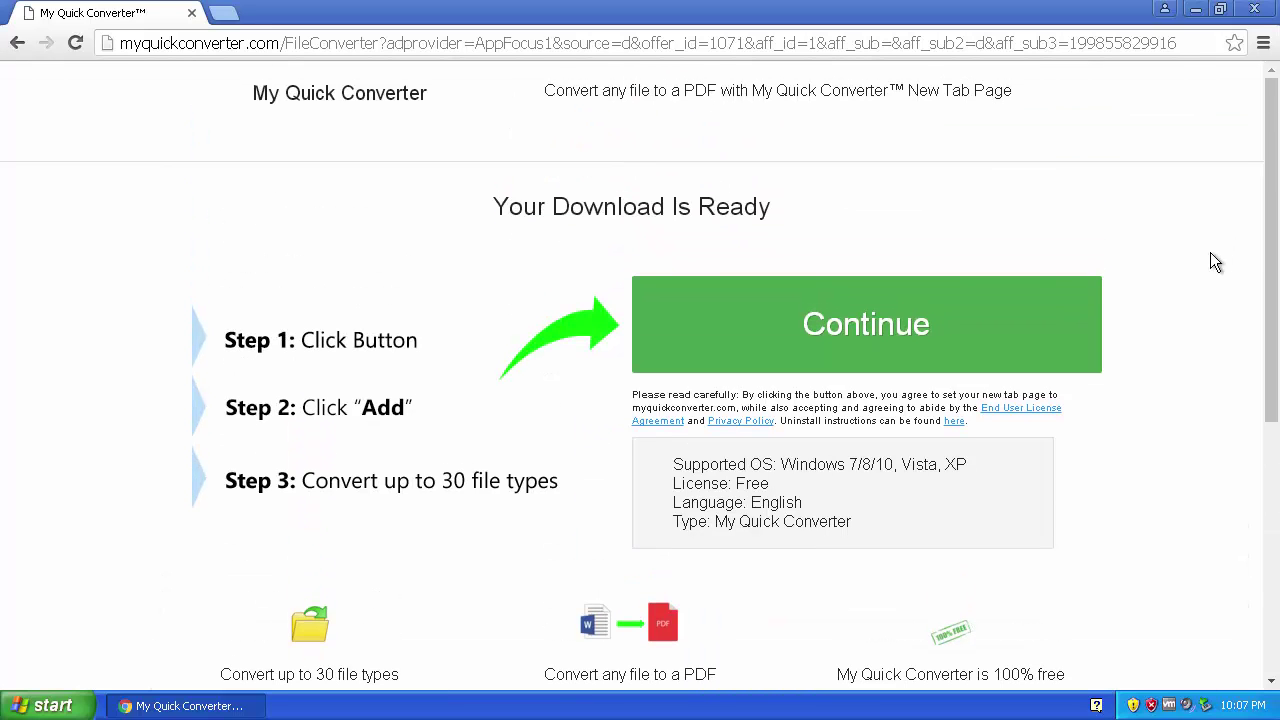
click(924, 340)
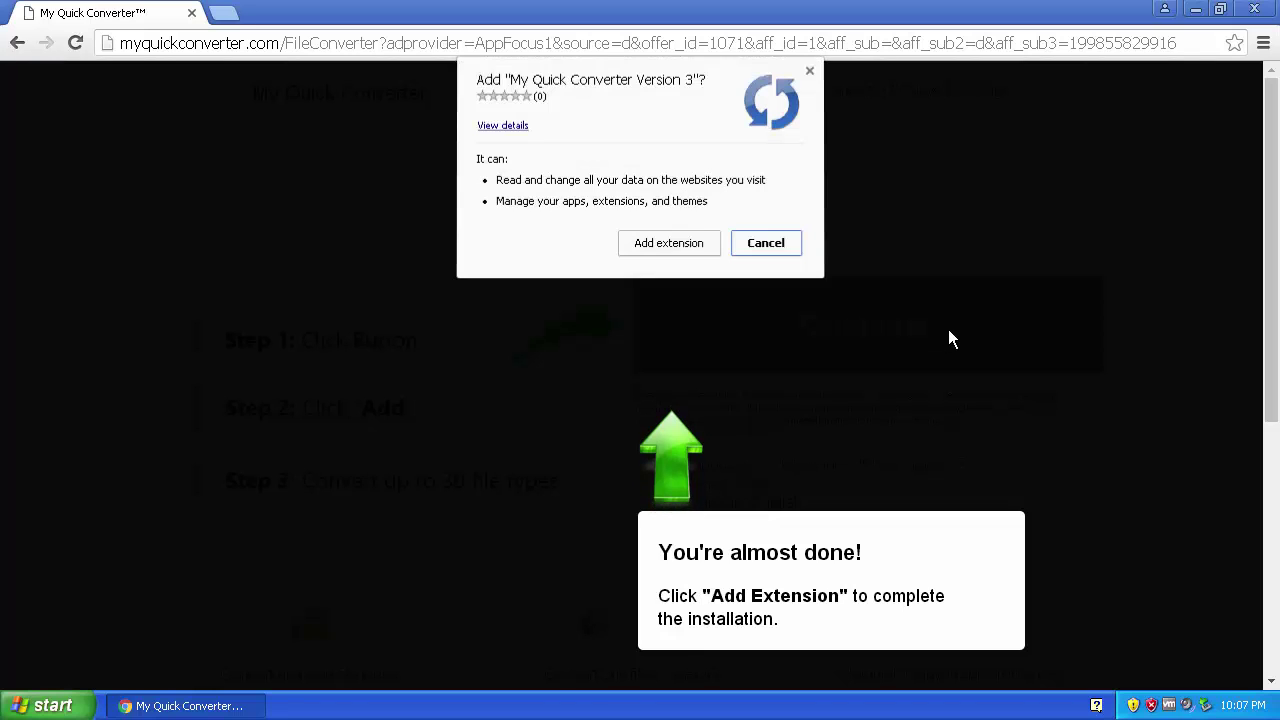
click(681, 247)
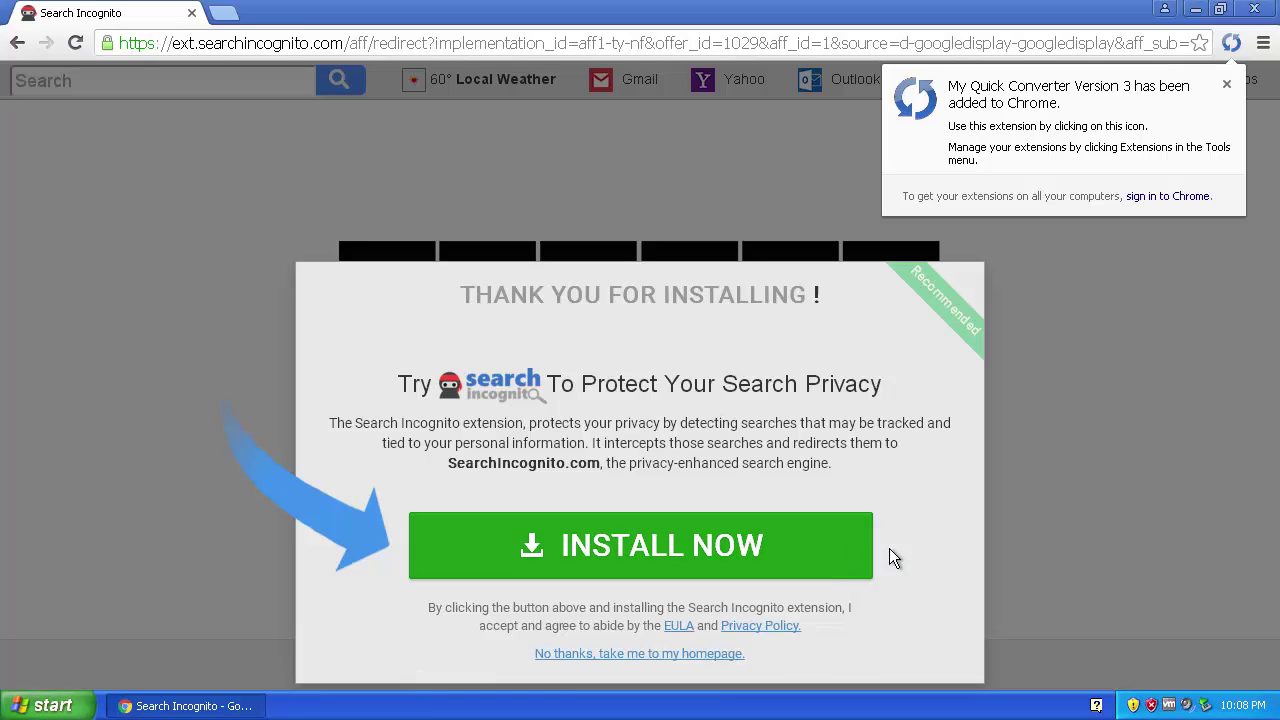
Install Search Incognito from its INSTALL NOW button and confirm Add extension
click(776, 544)
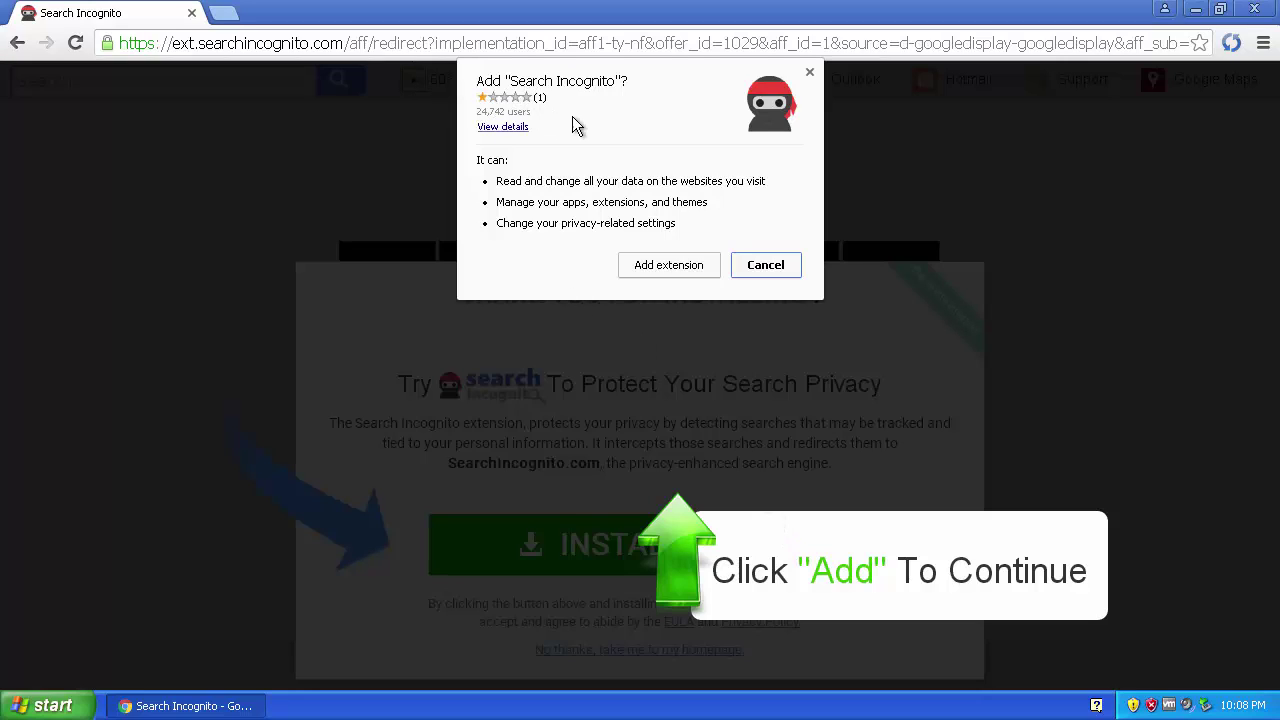
click(690, 264)
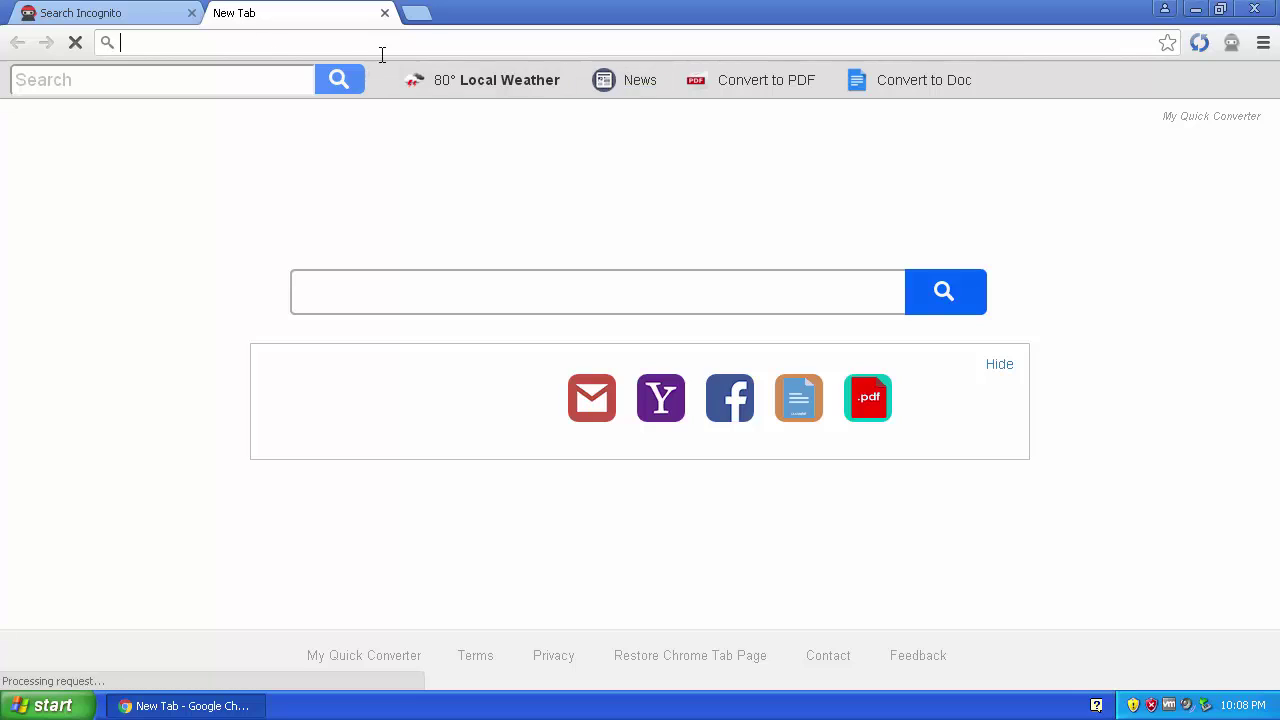
Close the Search Incognito tab and open the new tab page's Convert to PDF shortcut
click(191, 13)
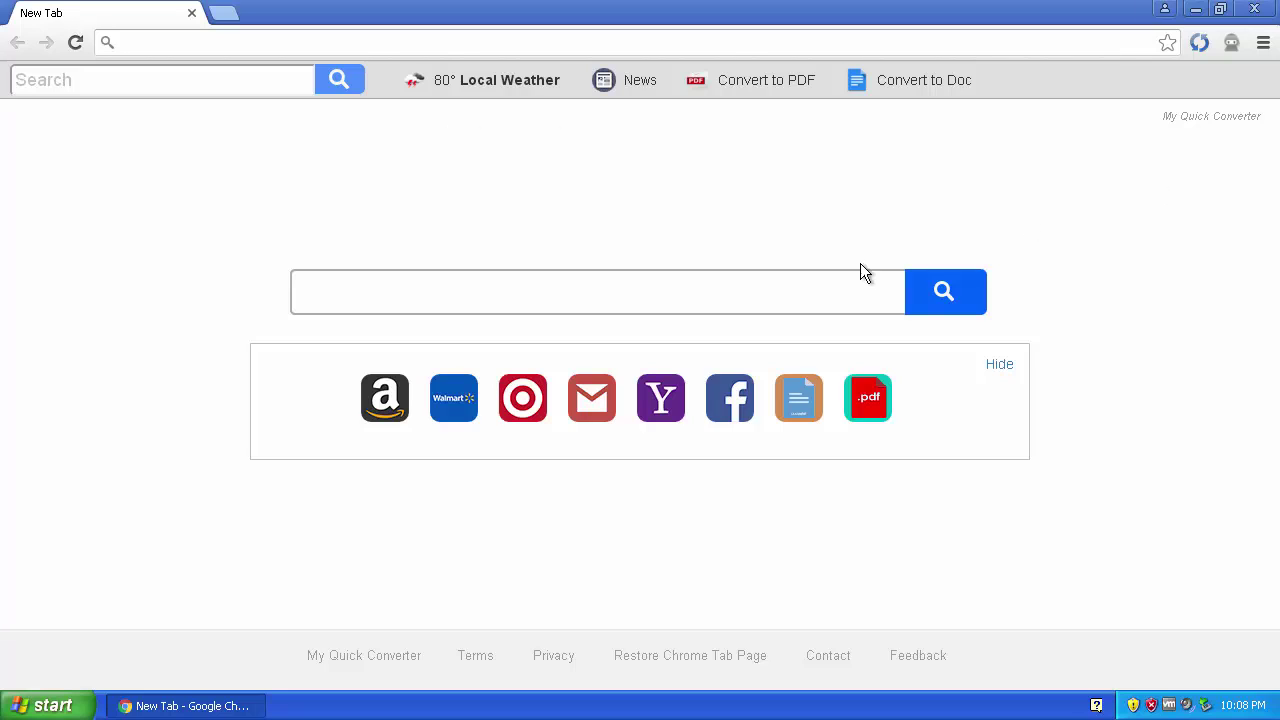
click(811, 303)
click(718, 99)
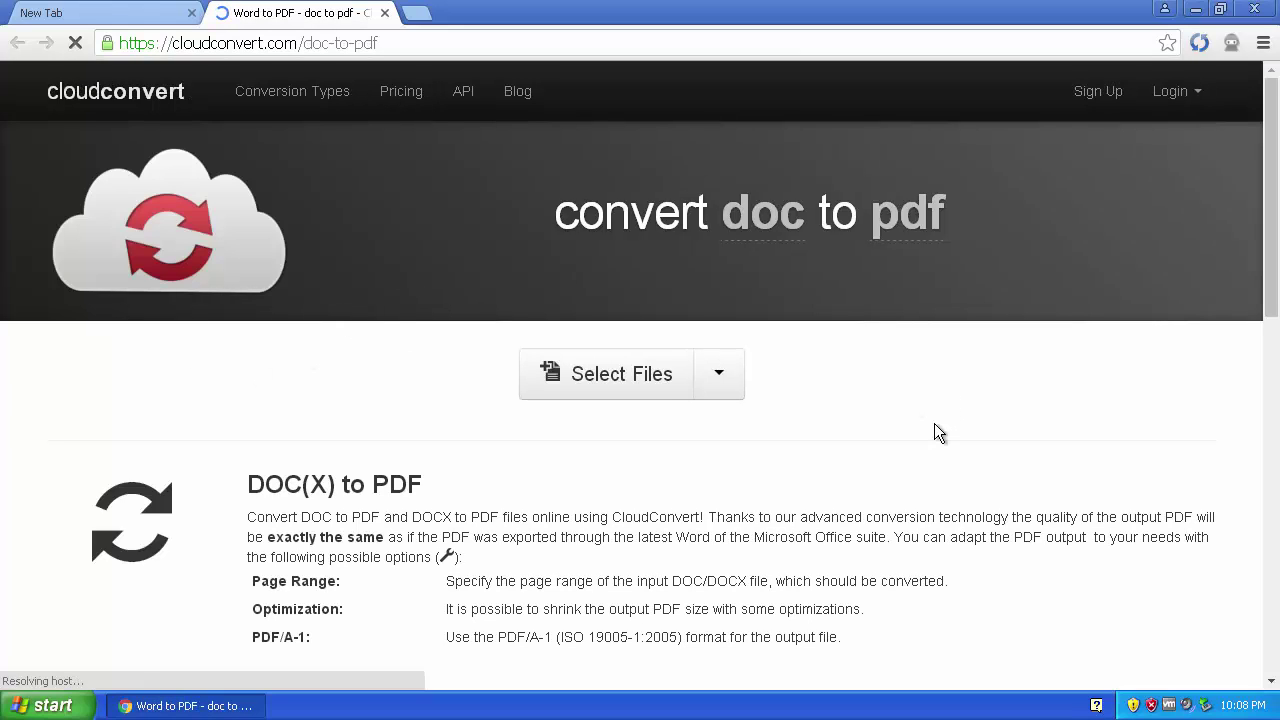
Scroll through the CloudConvert doc-to-pdf page, then close its tab
scroll(934, 423, down, 2)
scroll(934, 423, down, 4)
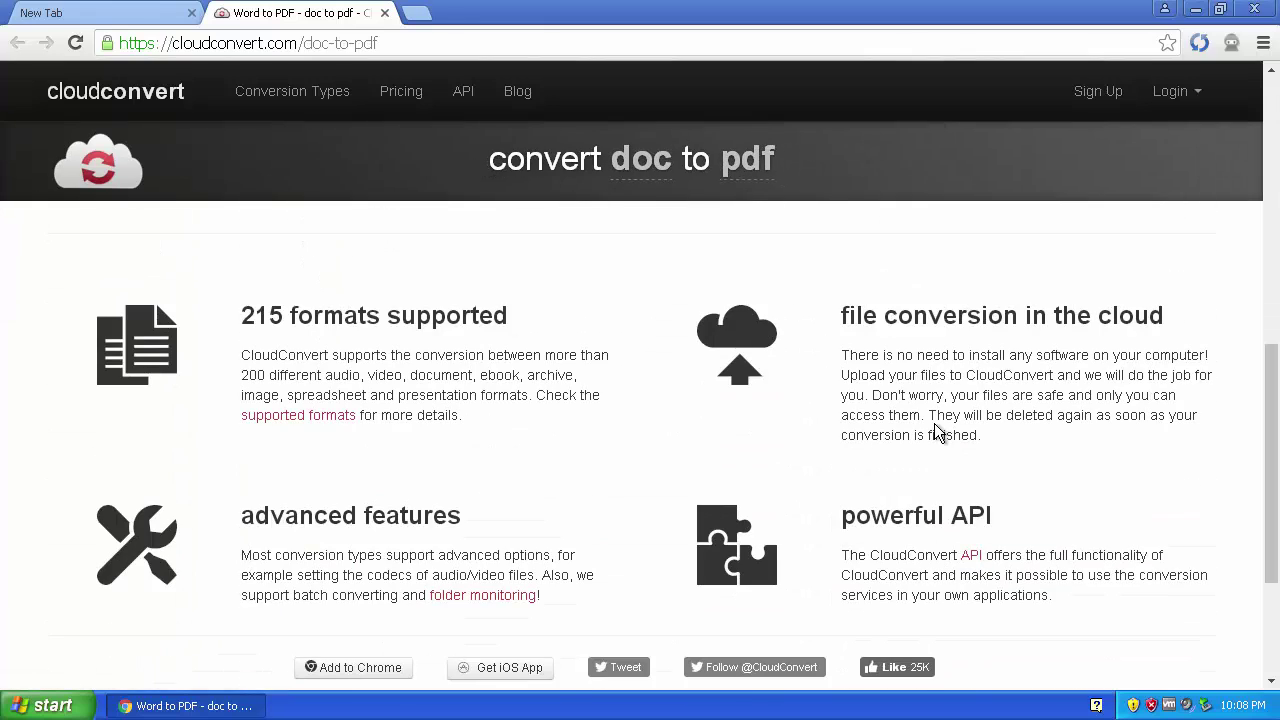
scroll(937, 430, down, 2)
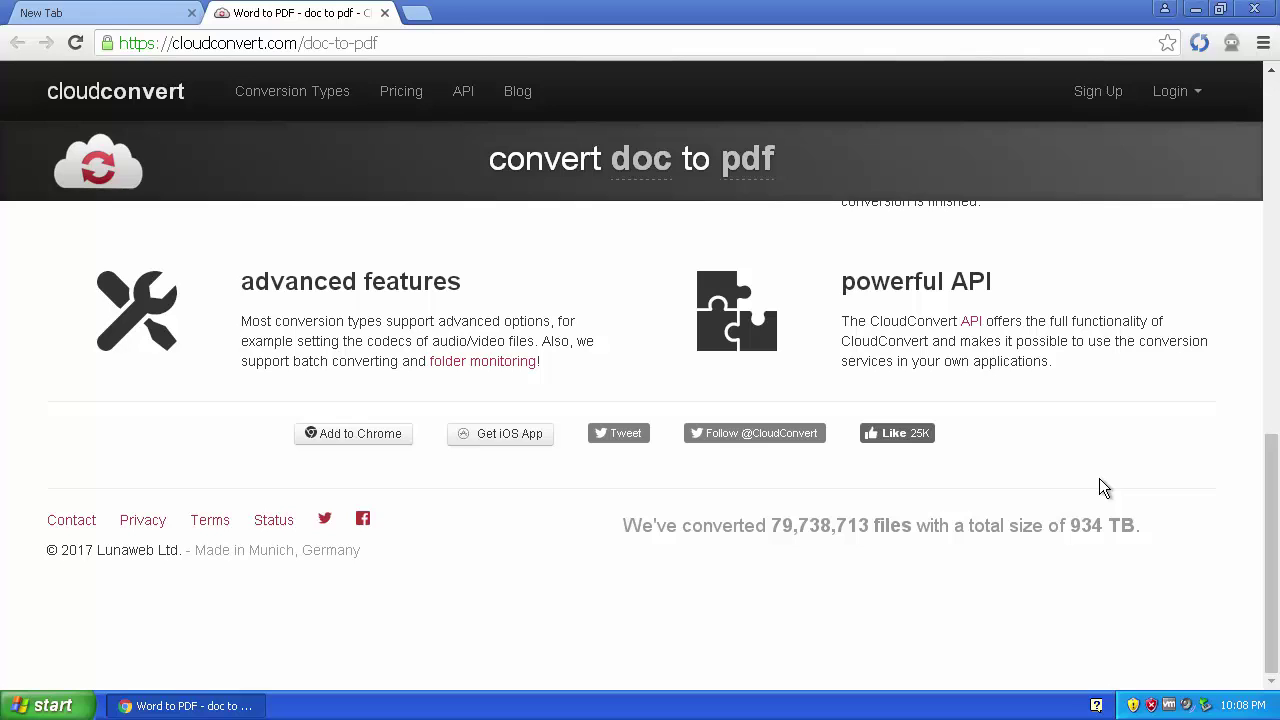
scroll(1099, 478, up, 10)
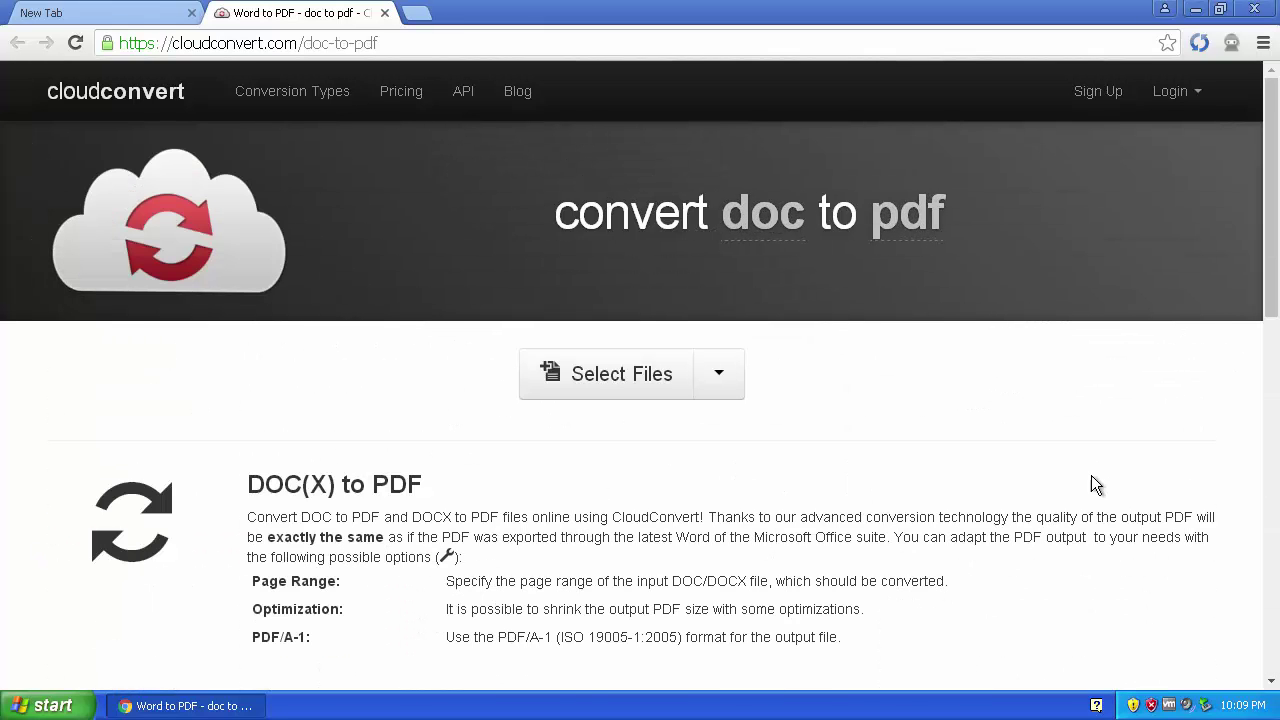
click(384, 13)
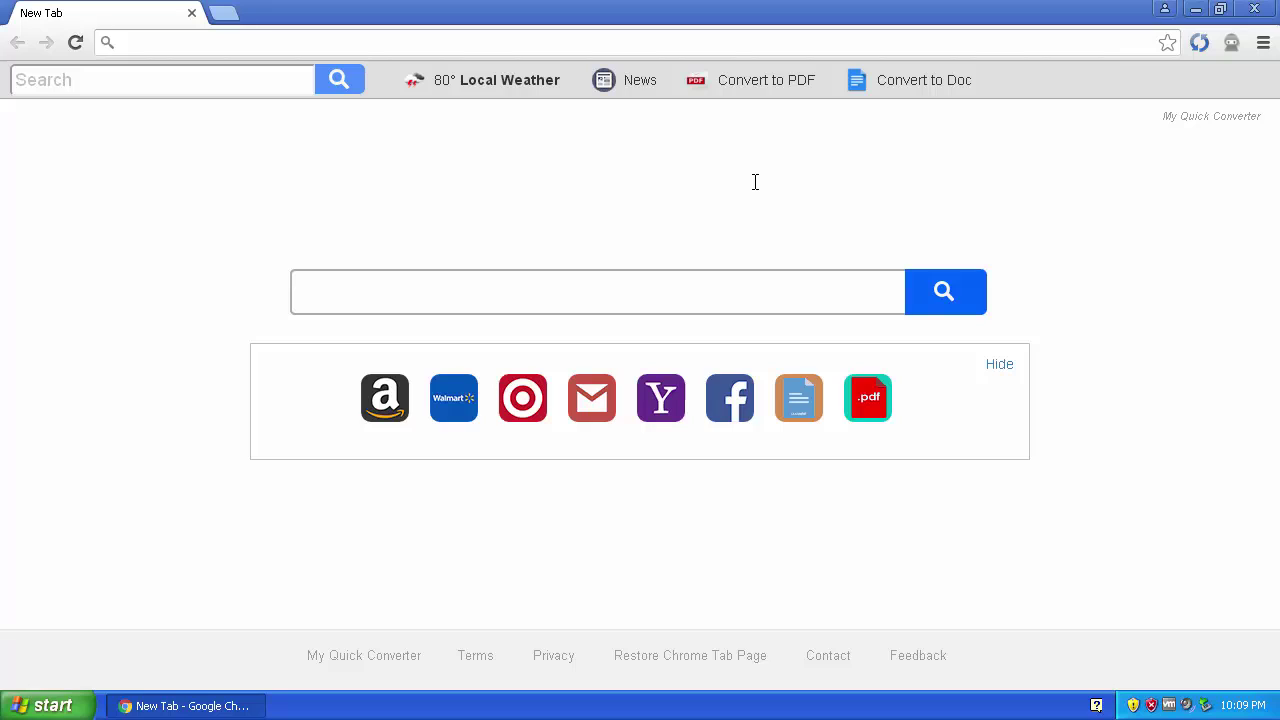
Search for 'malware' from the new tab page's central search box
click(729, 286)
text(malwa)
key(Return)
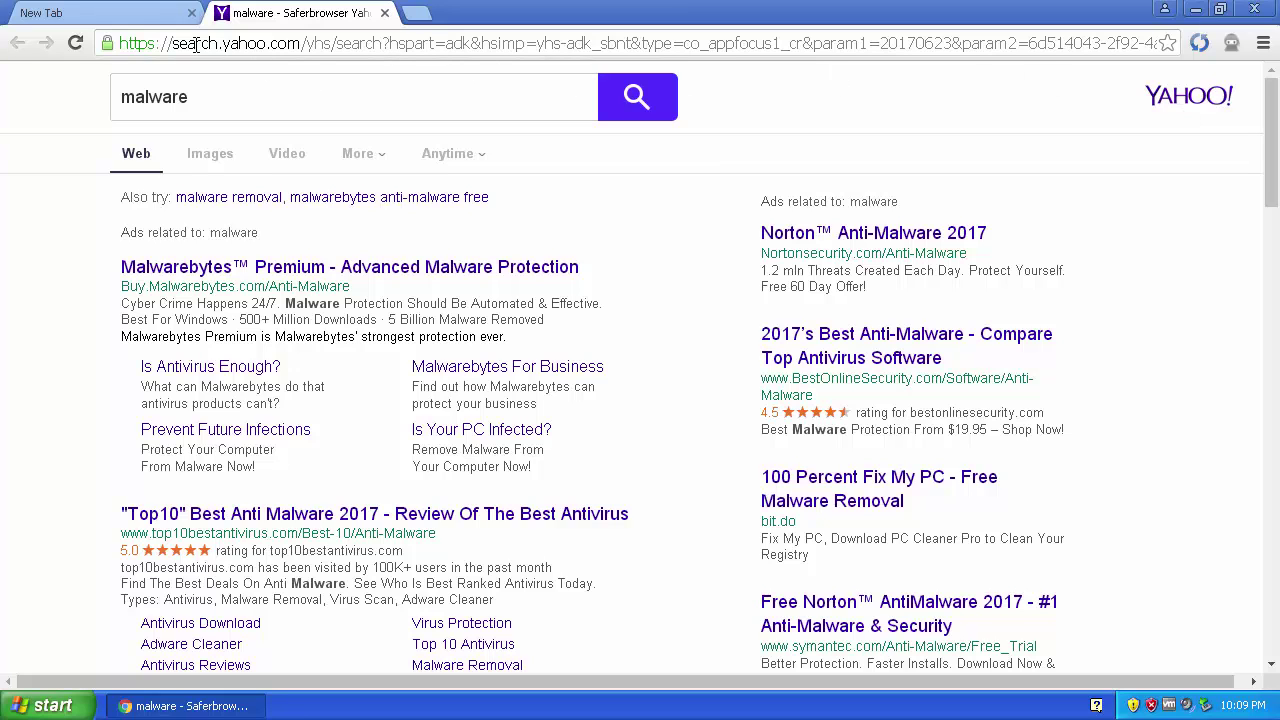
Scroll the Saferbrowser Yahoo results for malware and dismiss the page's context menu
scroll(136, 305, down, 1)
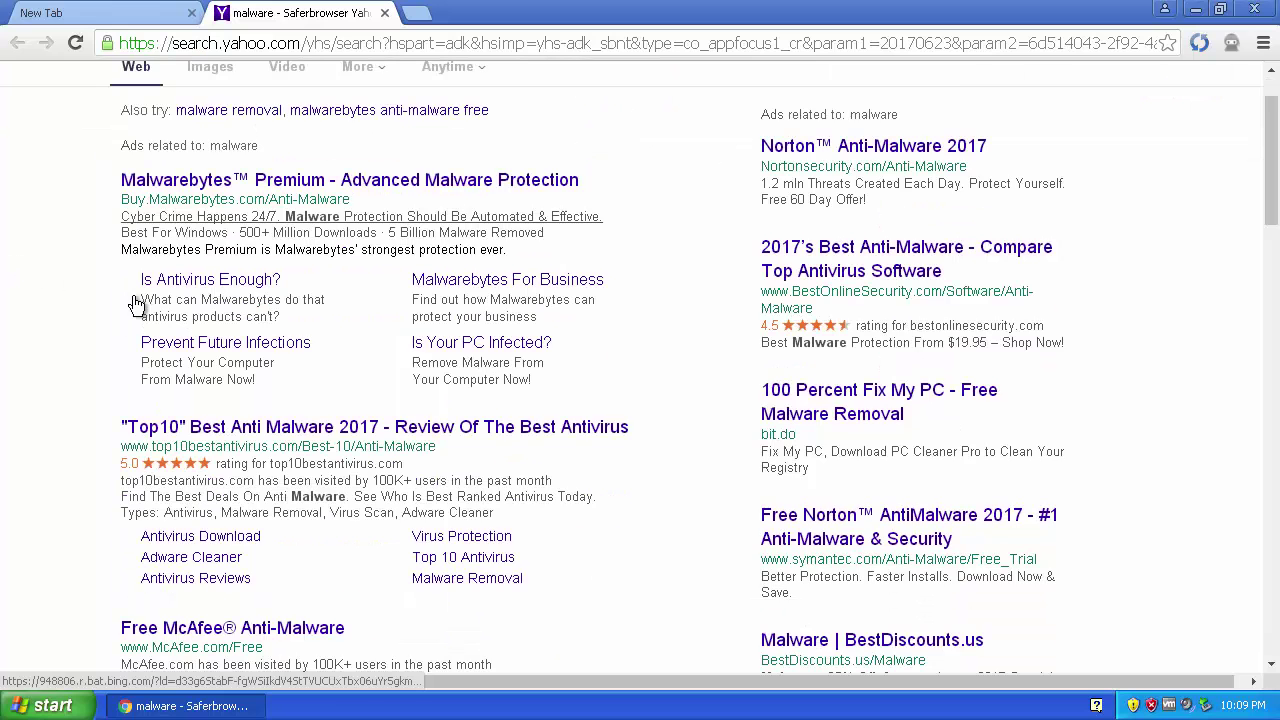
scroll(136, 305, up, 1)
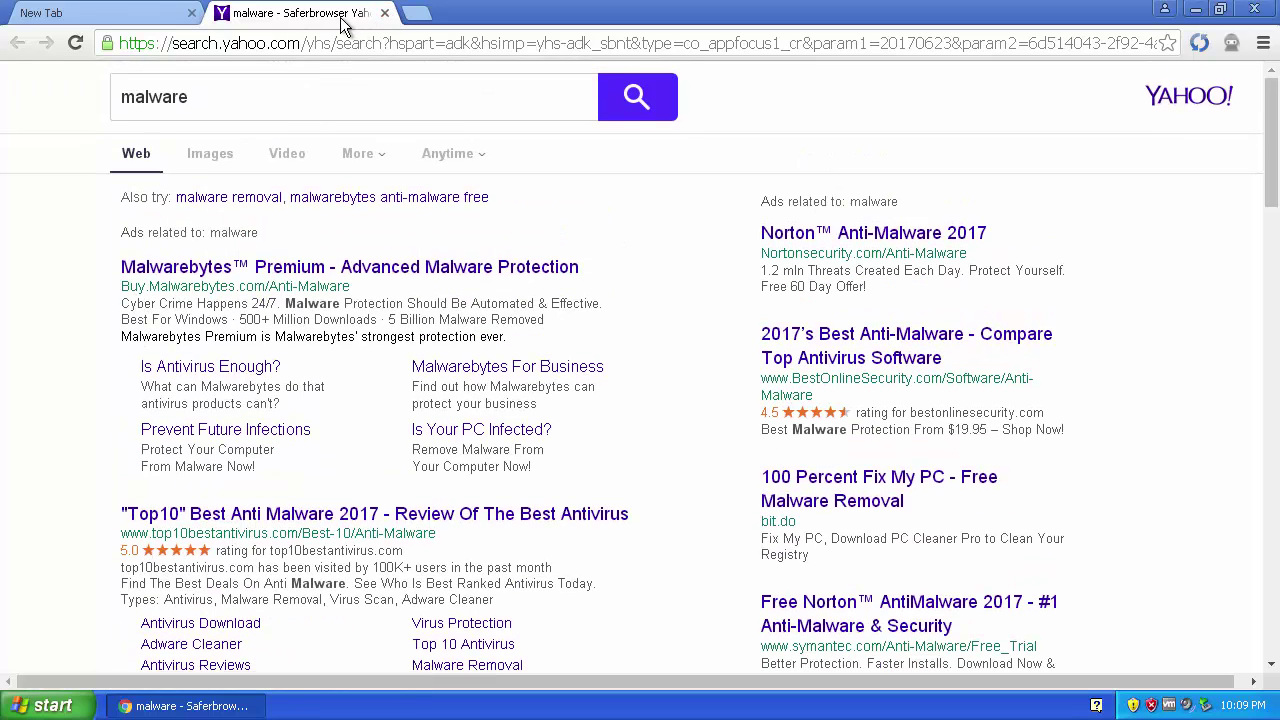
scroll(614, 268, down, 2)
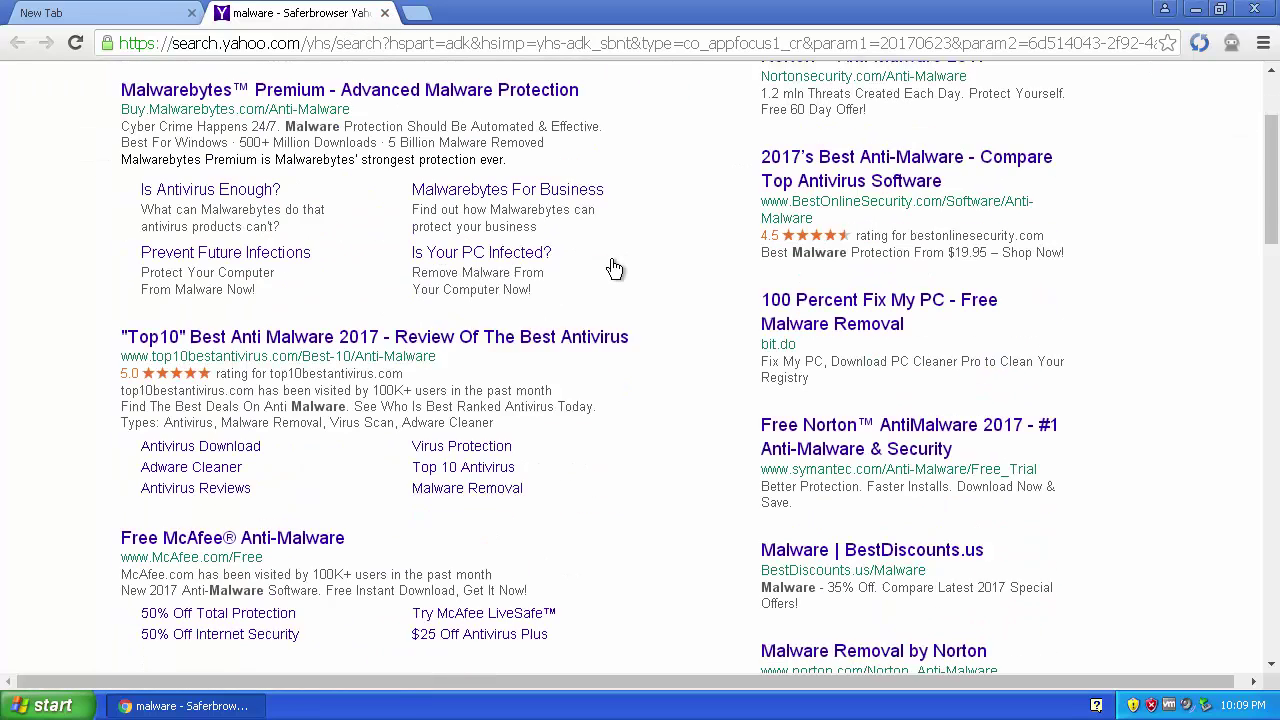
scroll(614, 268, down, 9)
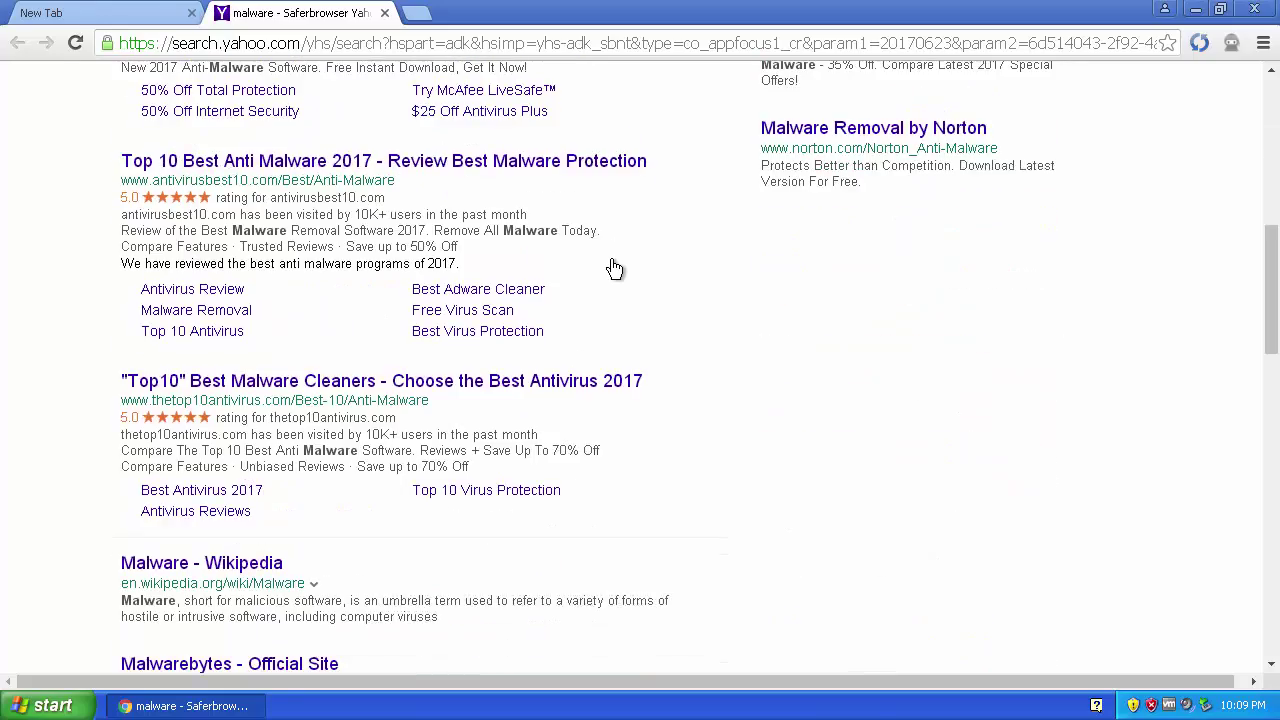
scroll(1182, 372, up, 11)
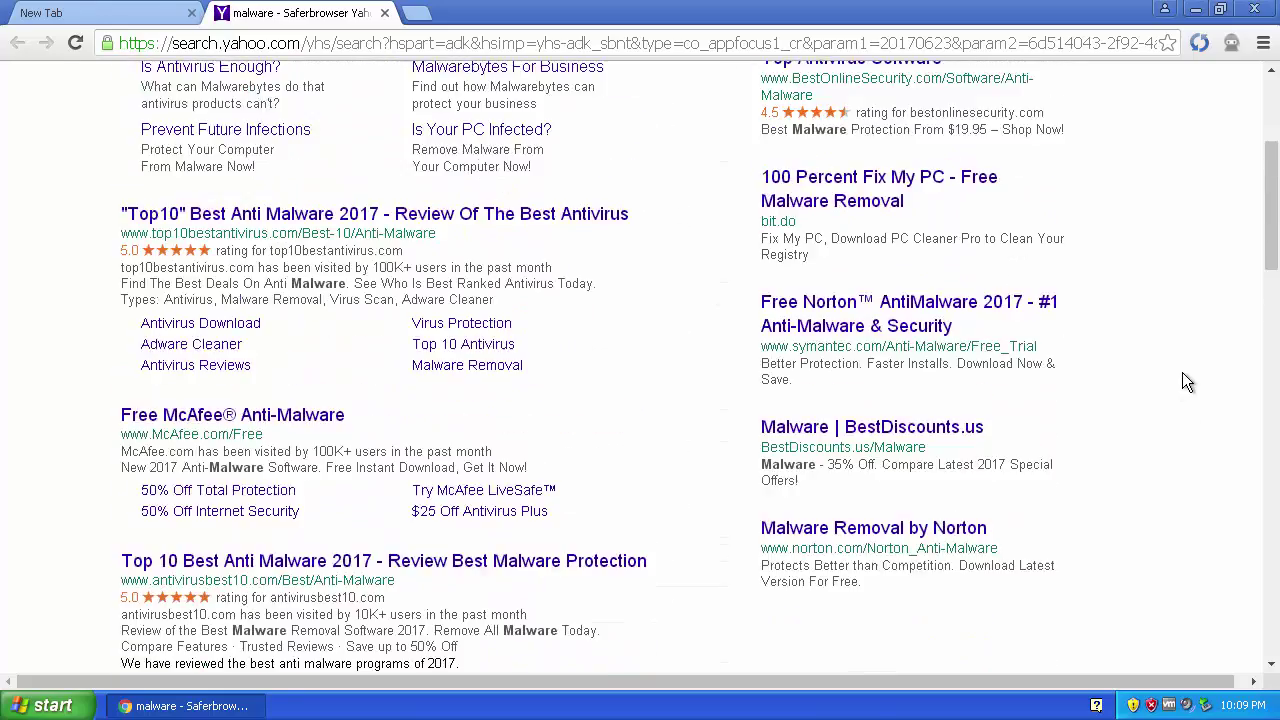
right_click(1180, 286)
right_click(1163, 254)
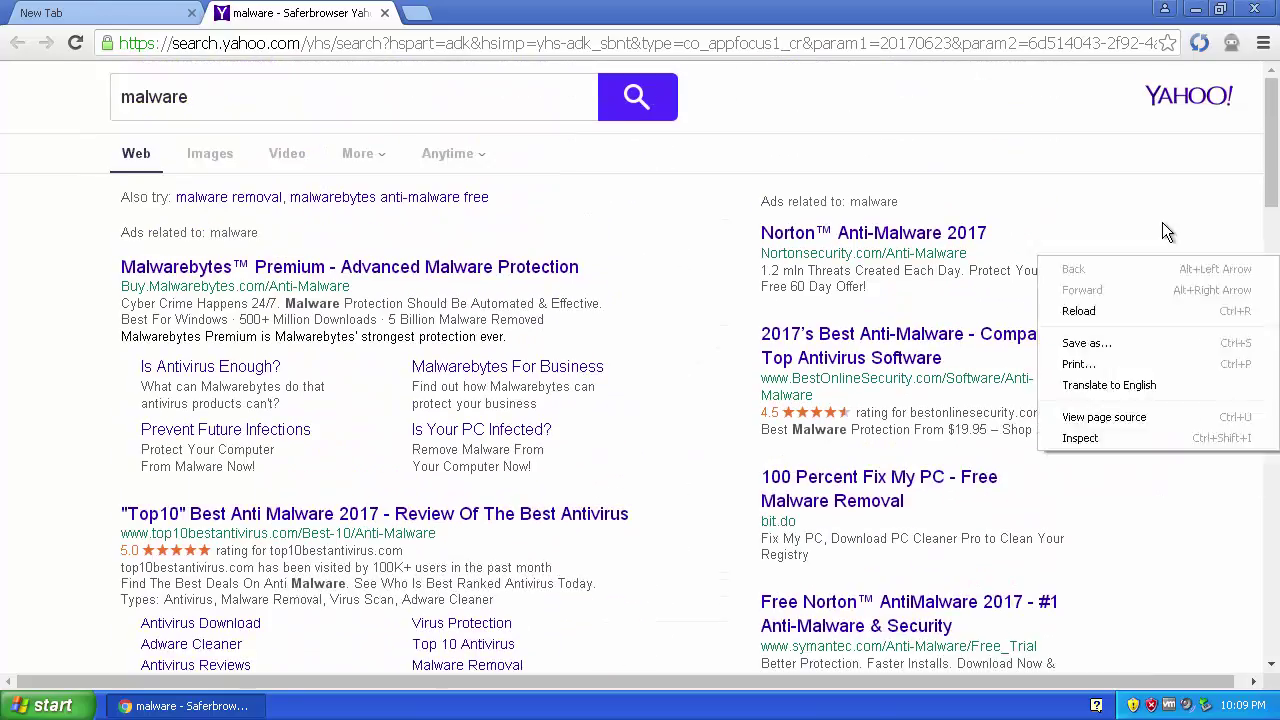
click(1160, 222)
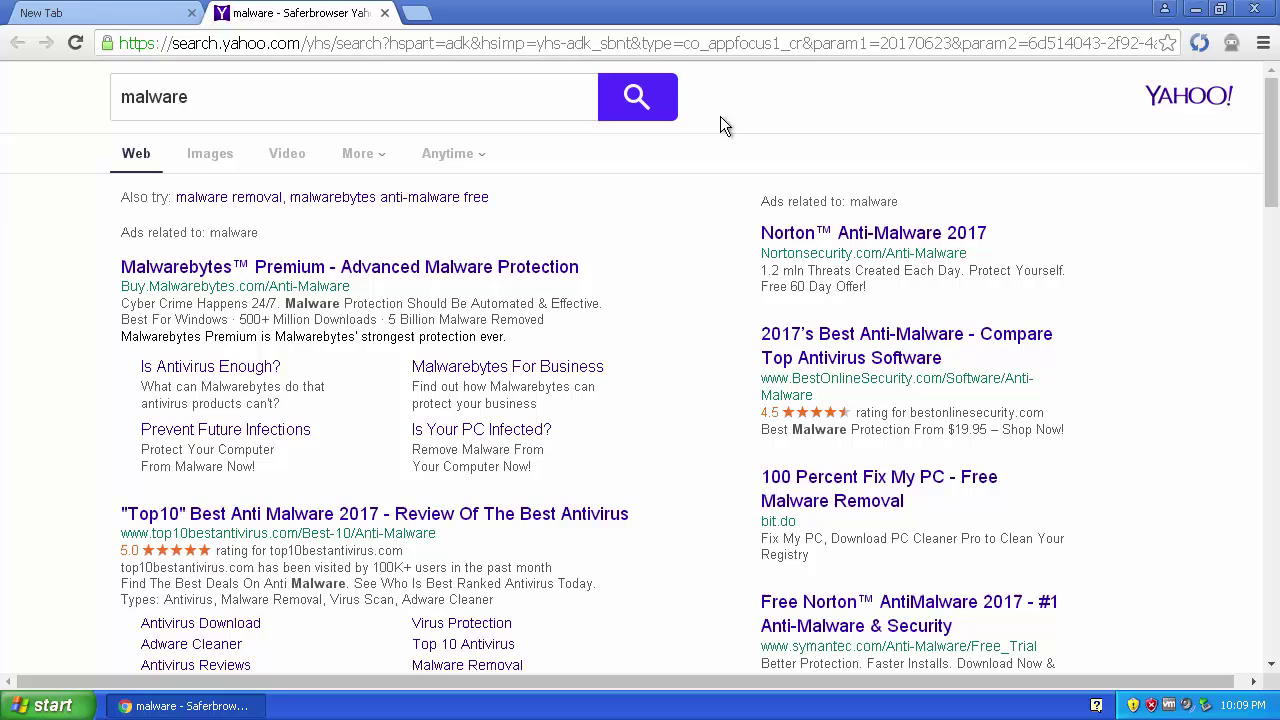
Close the Yahoo tab, clear 'malware' from the search box, and view My Quick Converter's Web Store listing
click(385, 14)
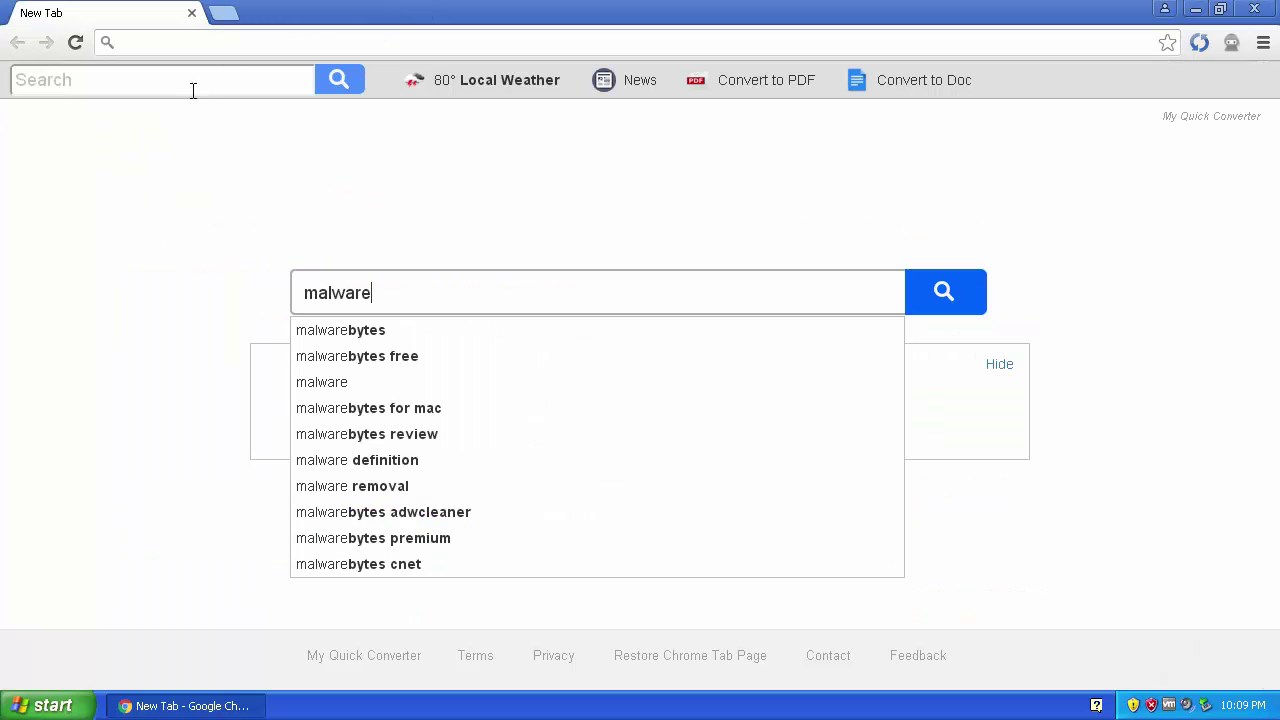
key(BackSpace)
key(BackSpace)
key(BackSpace)
key(BackSpace)
key(BackSpace)
key(BackSpace)
key(BackSpace)
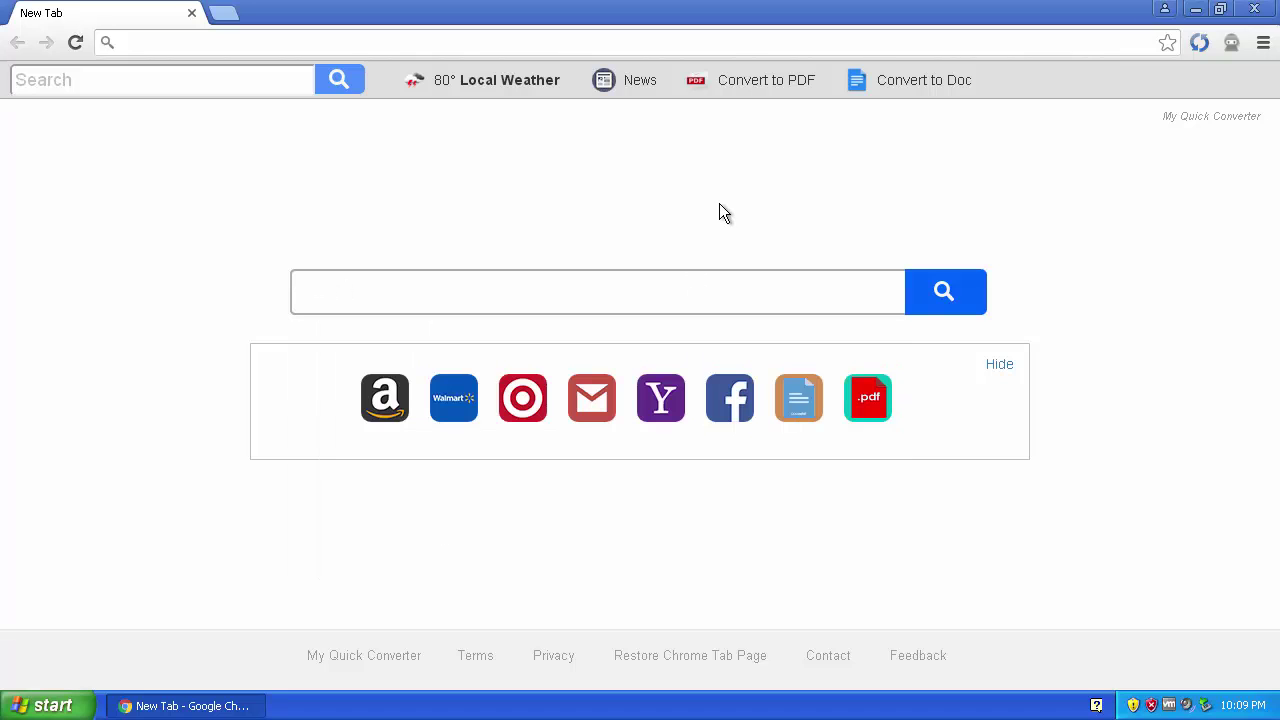
click(1205, 42)
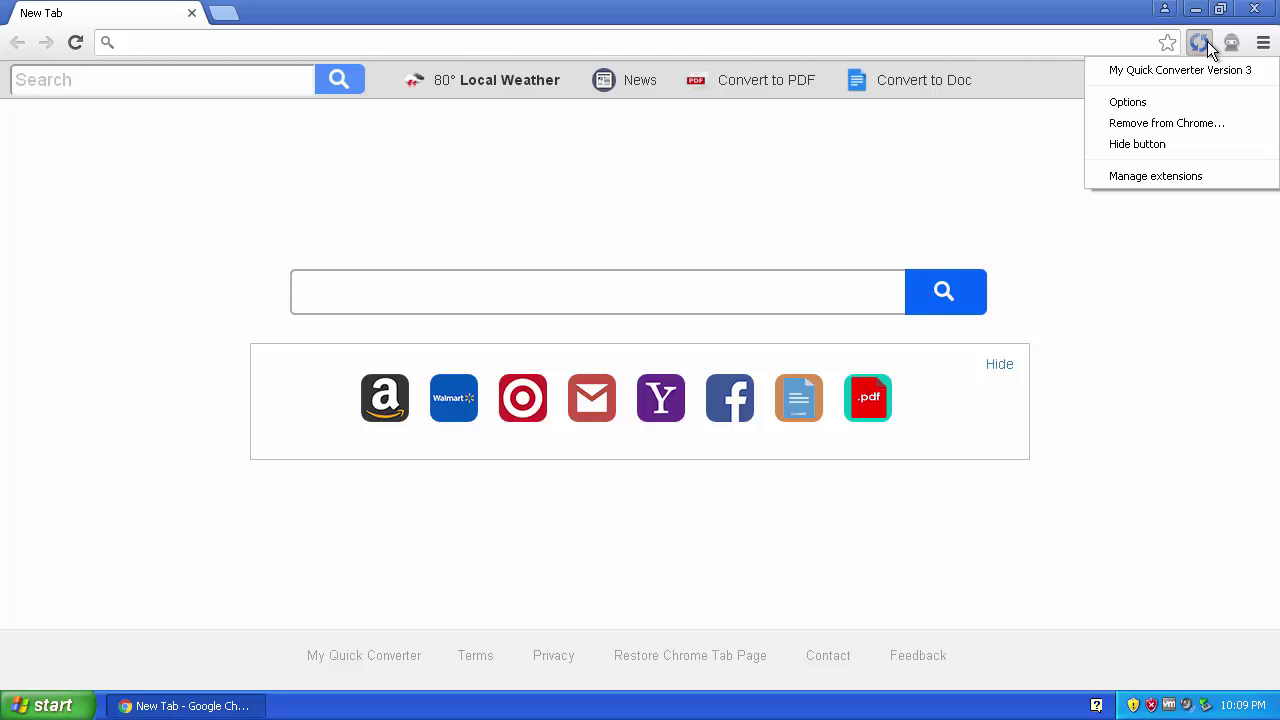
click(1195, 68)
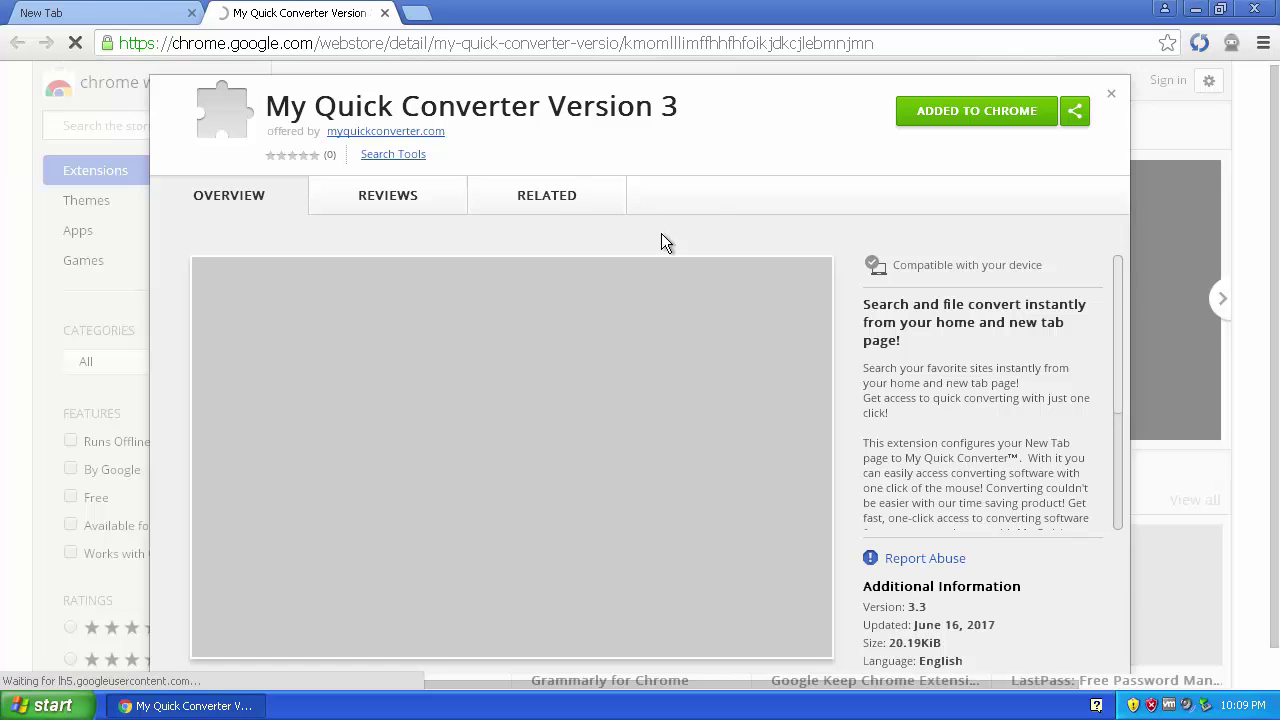
scroll(1023, 399, down, 3)
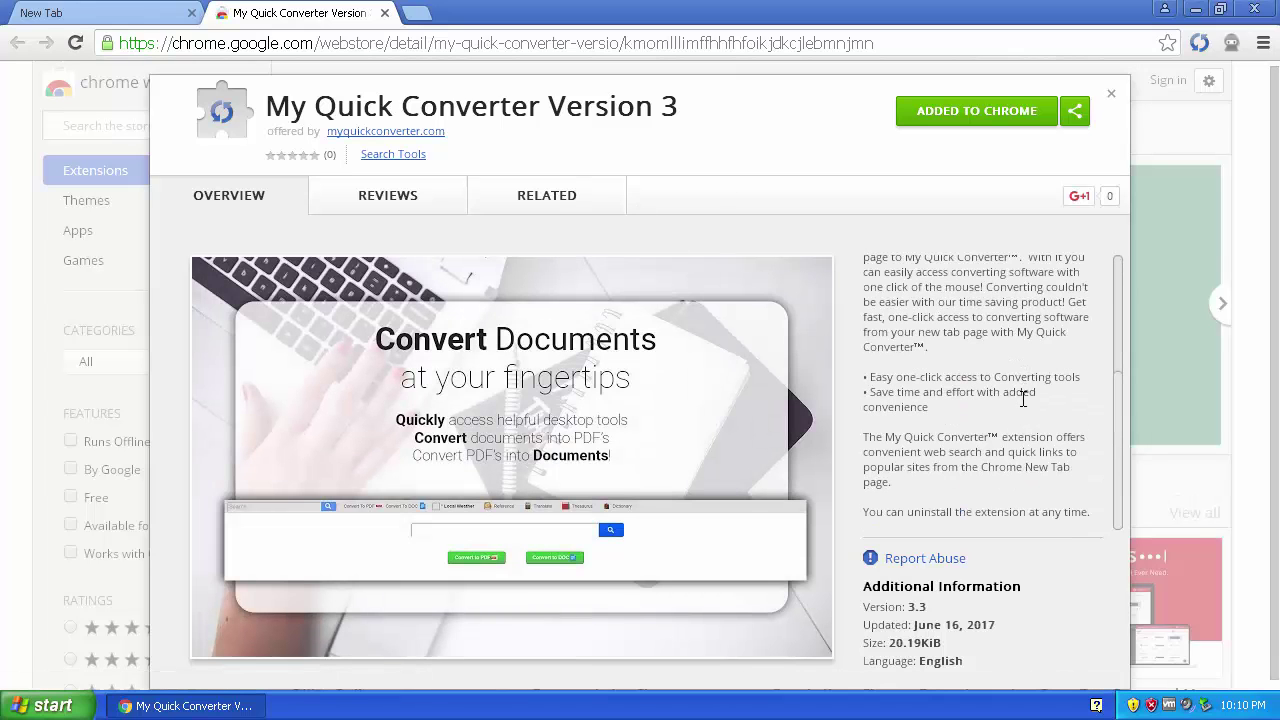
scroll(1023, 399, up, 5)
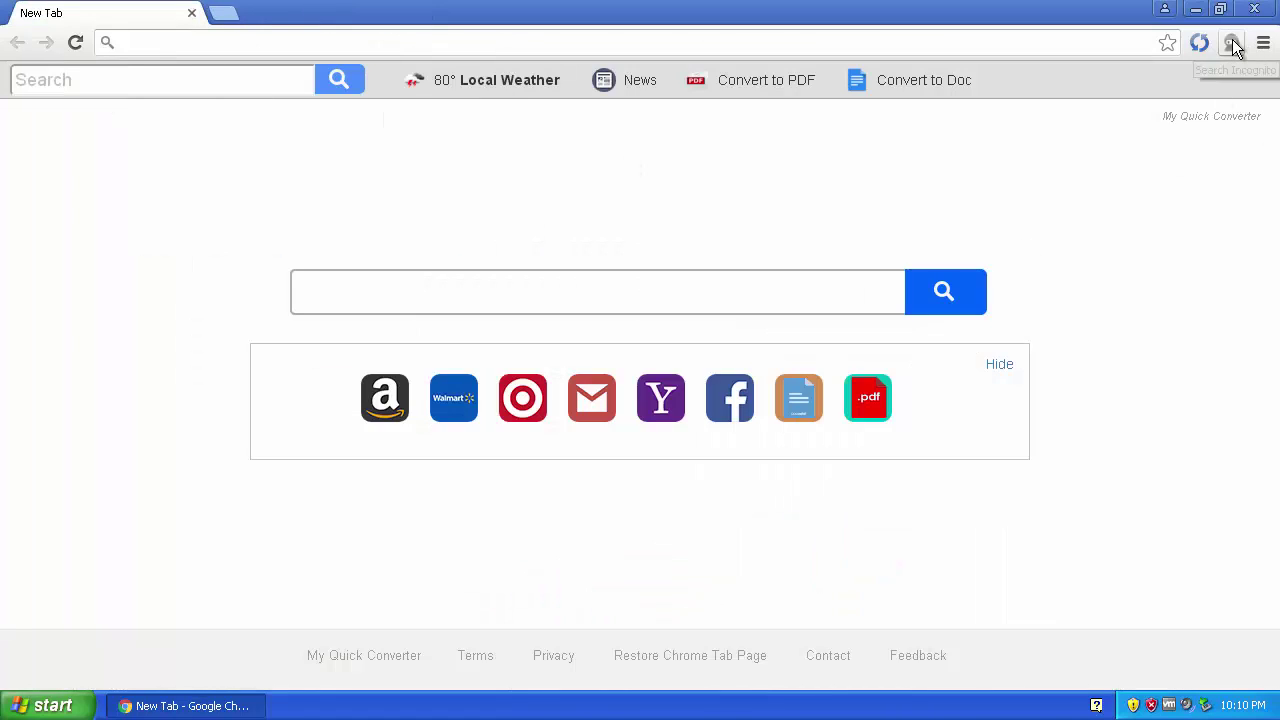
click(1232, 44)
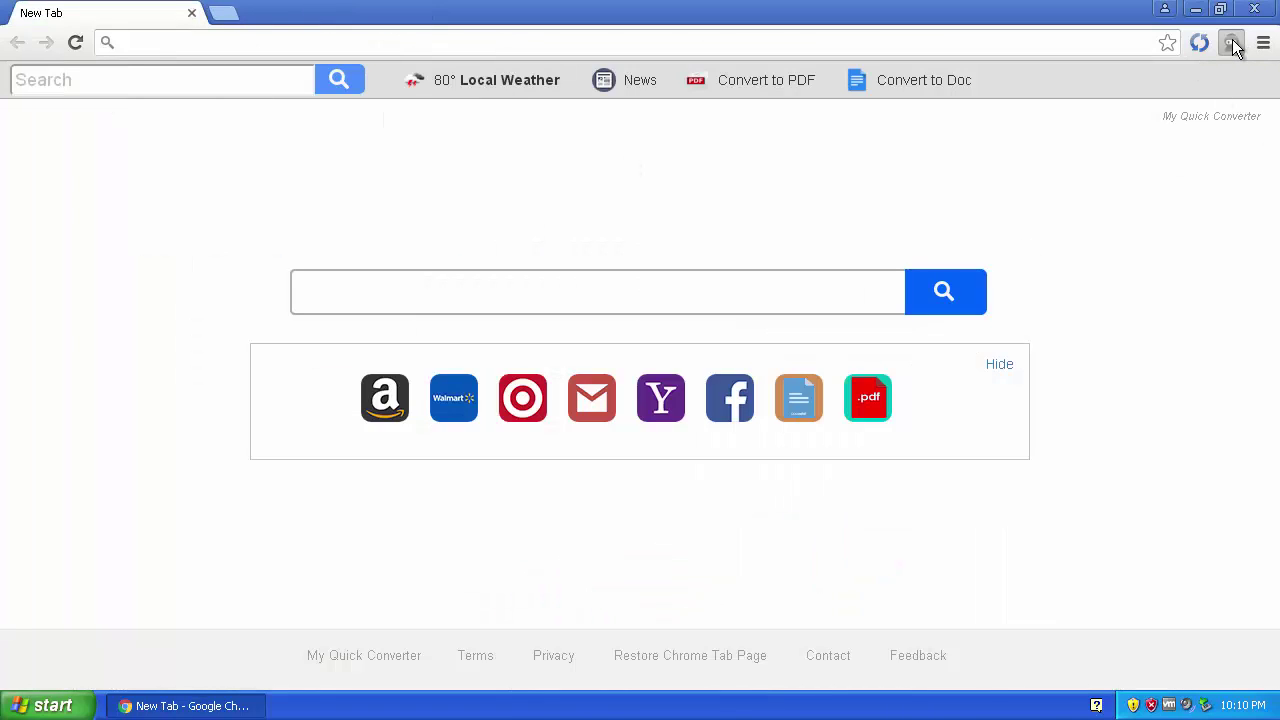
click(1232, 44)
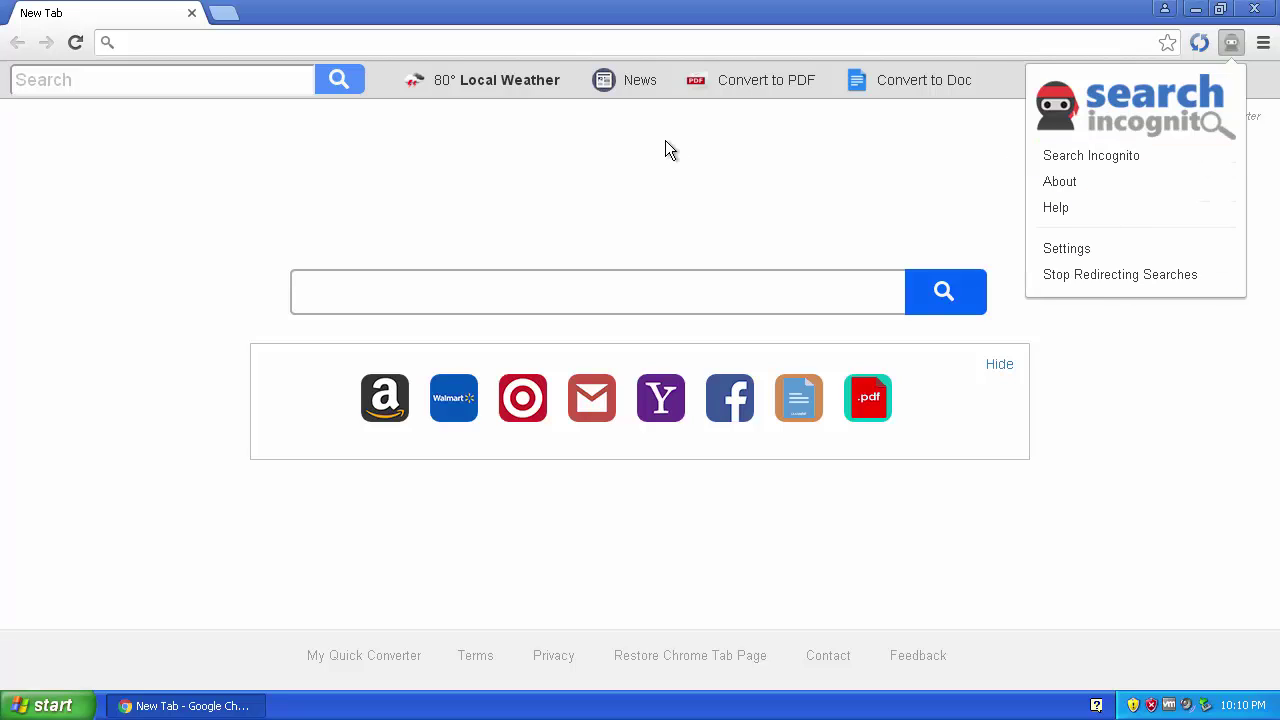
click(805, 142)
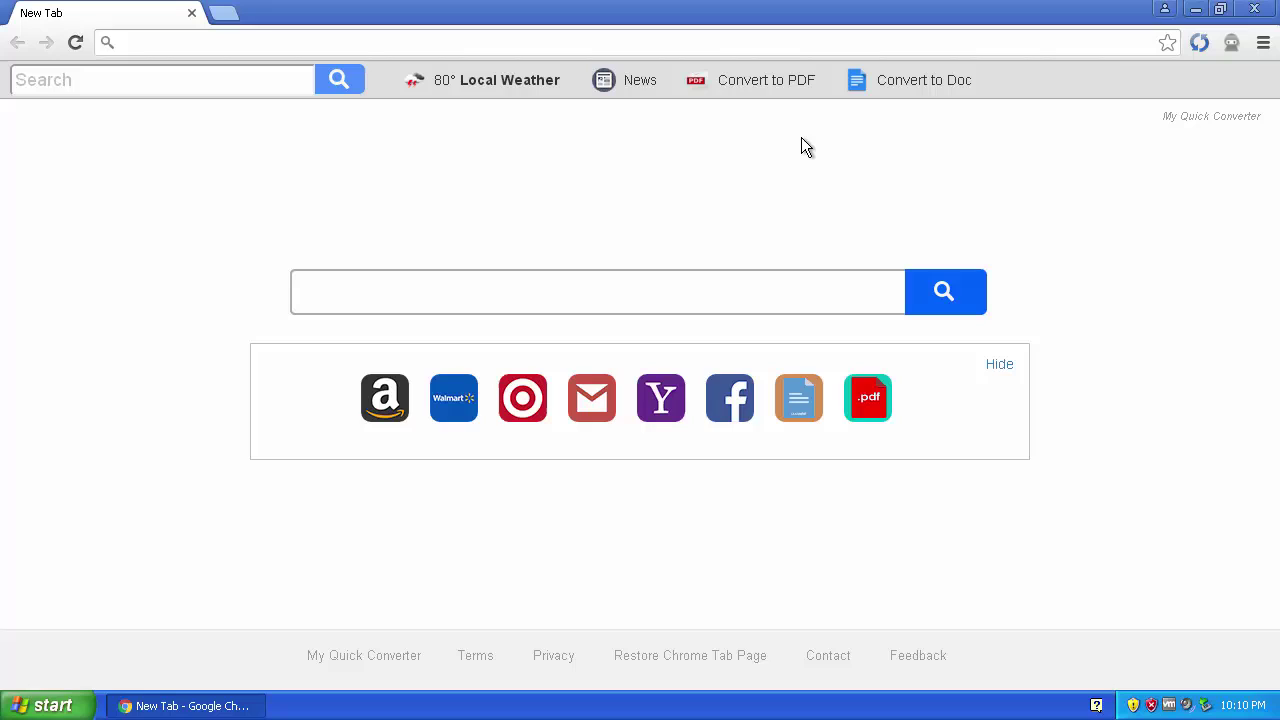
click(776, 37)
Search 'malware' from the omnibox and choose 'Take me to my original destination' for Google results
text(malwar)
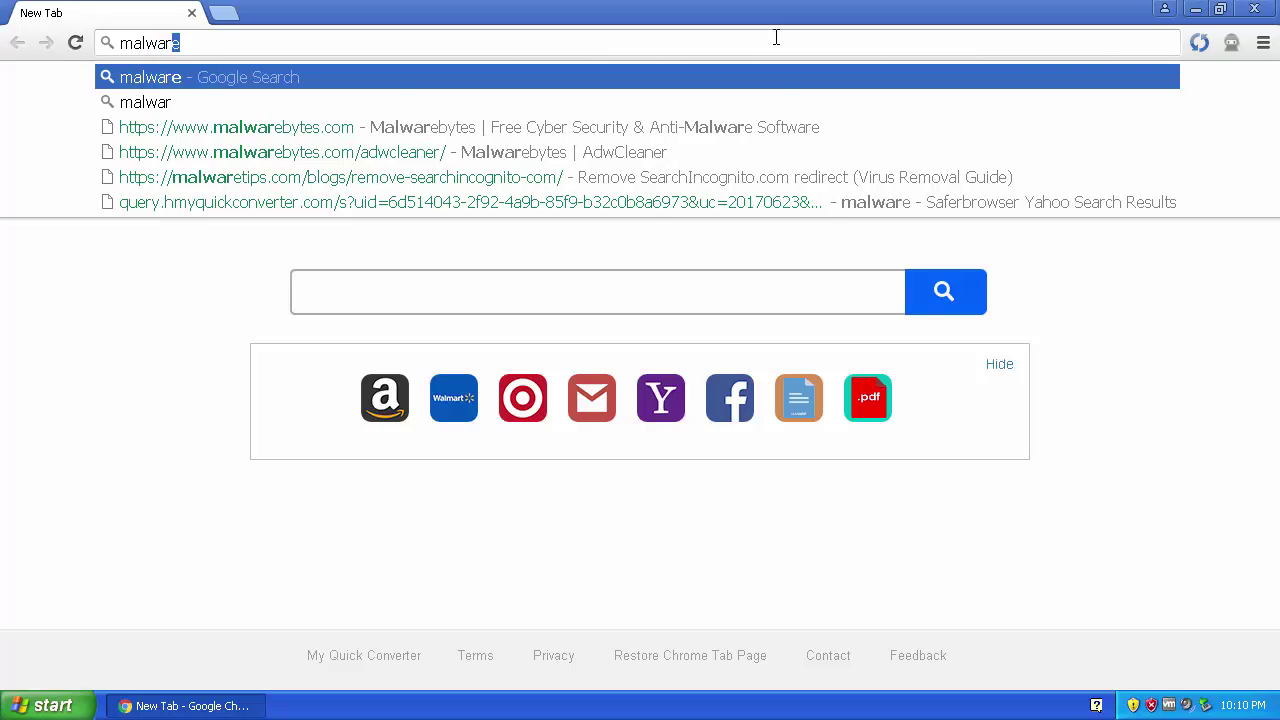
key(Return)
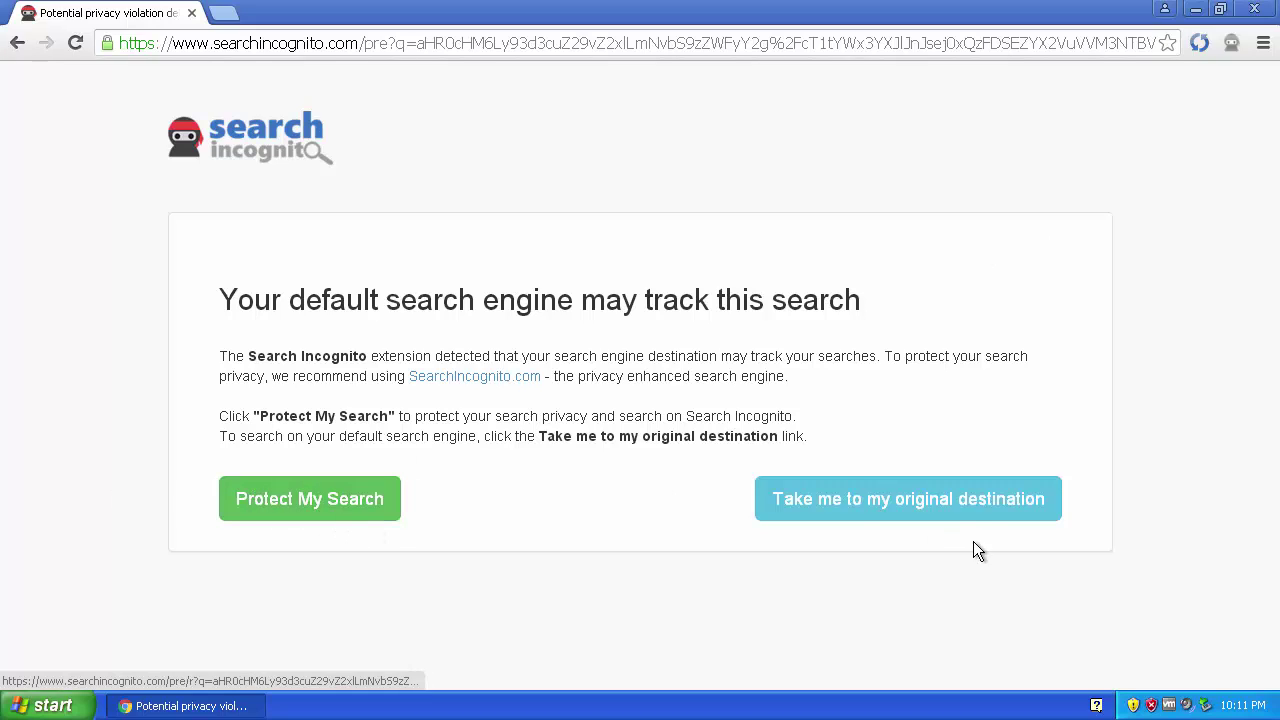
click(890, 500)
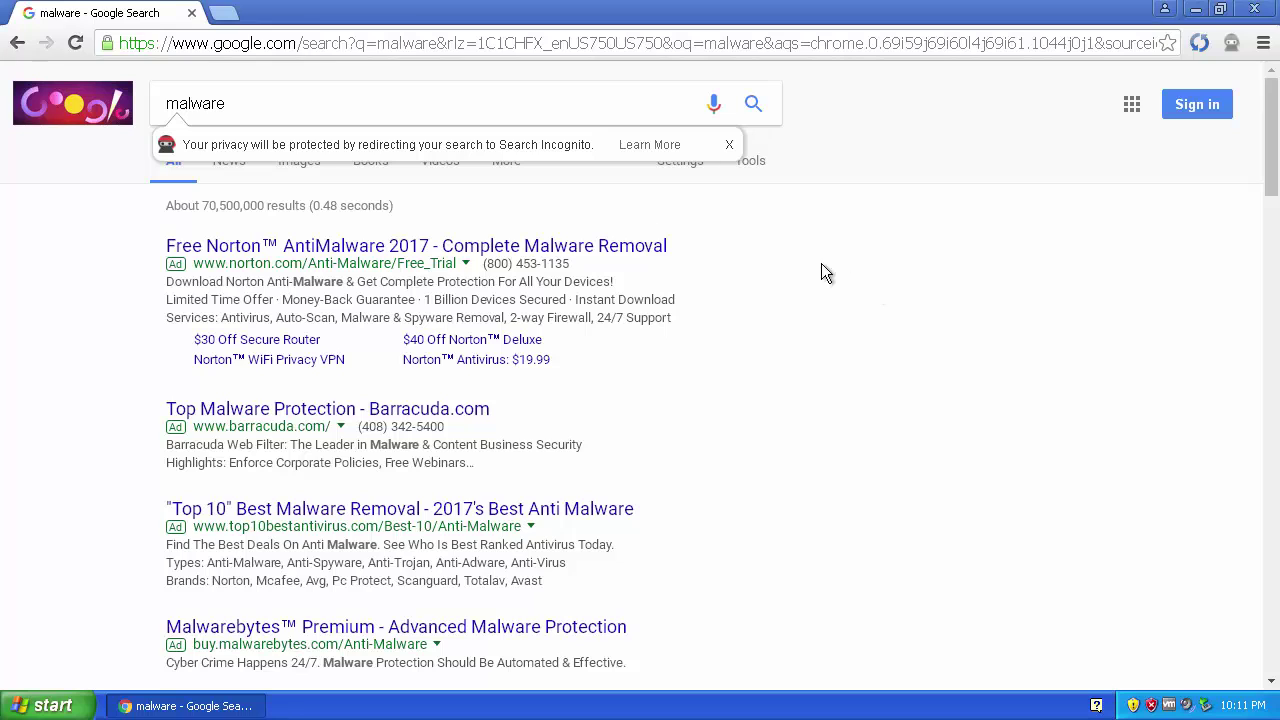
In a new tab, search 'malware' from the address bar and choose Protect My Search
click(220, 12)
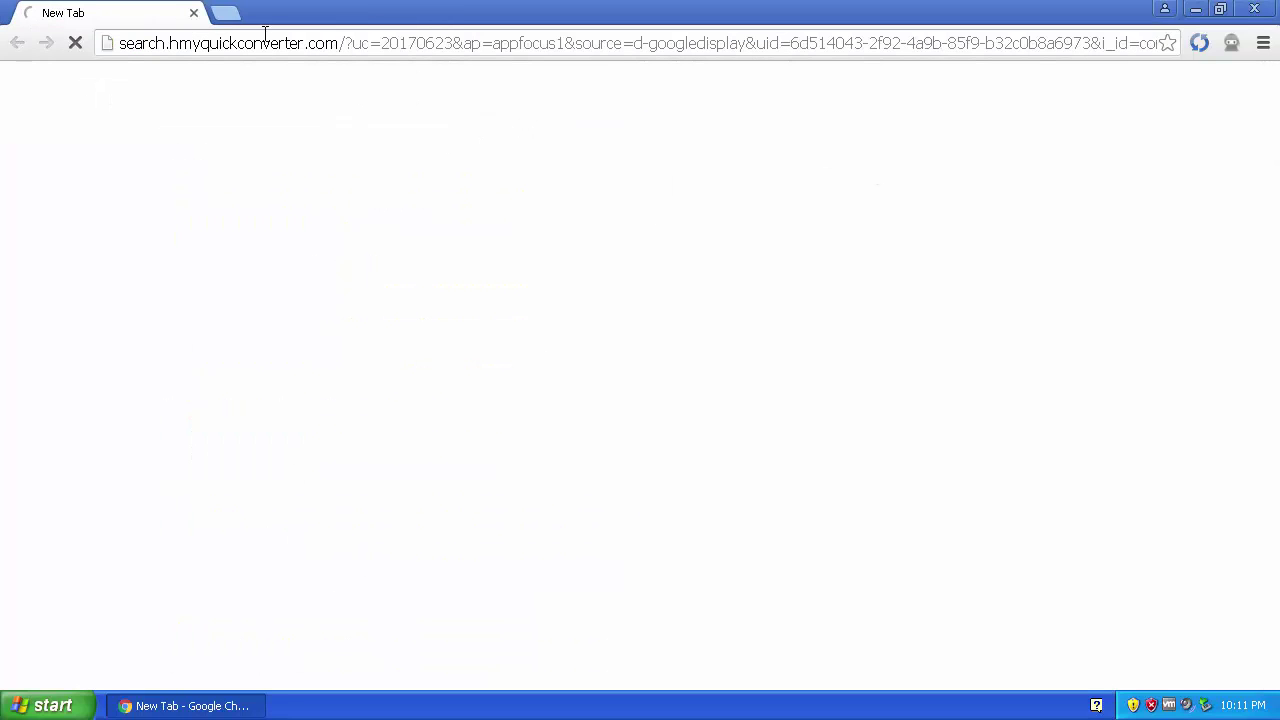
click(299, 52)
text(malware)
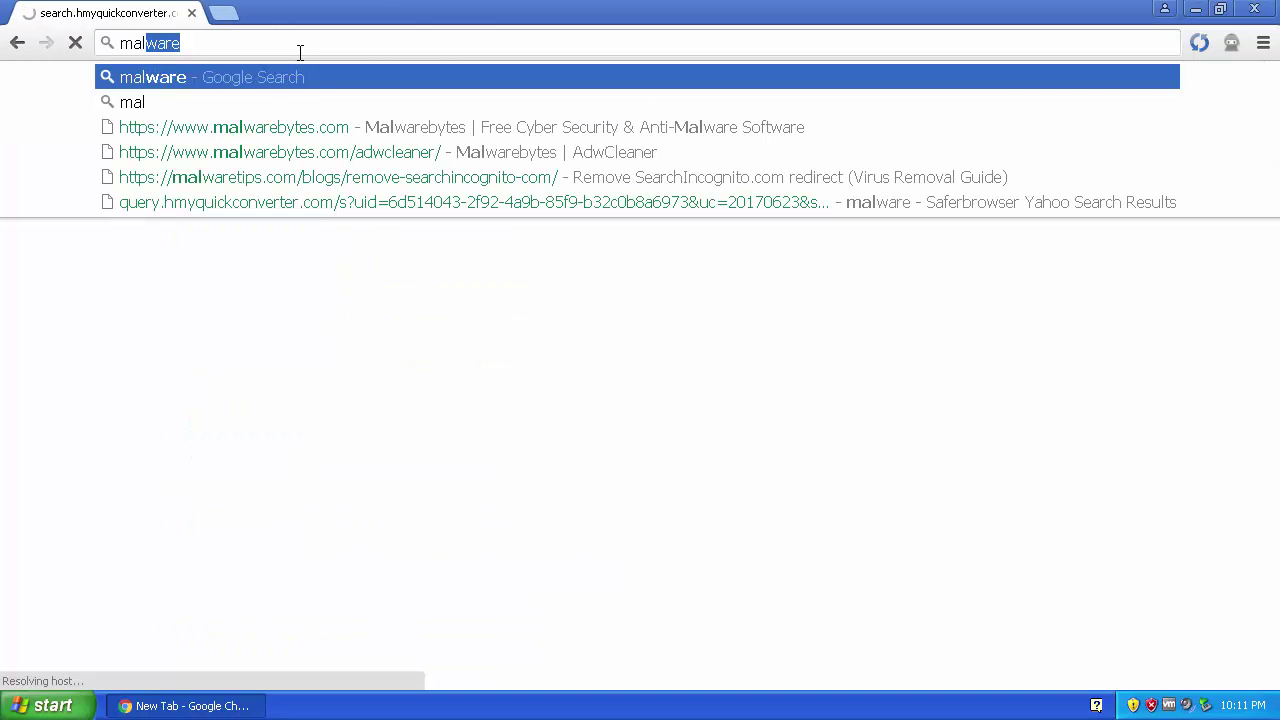
key(Return)
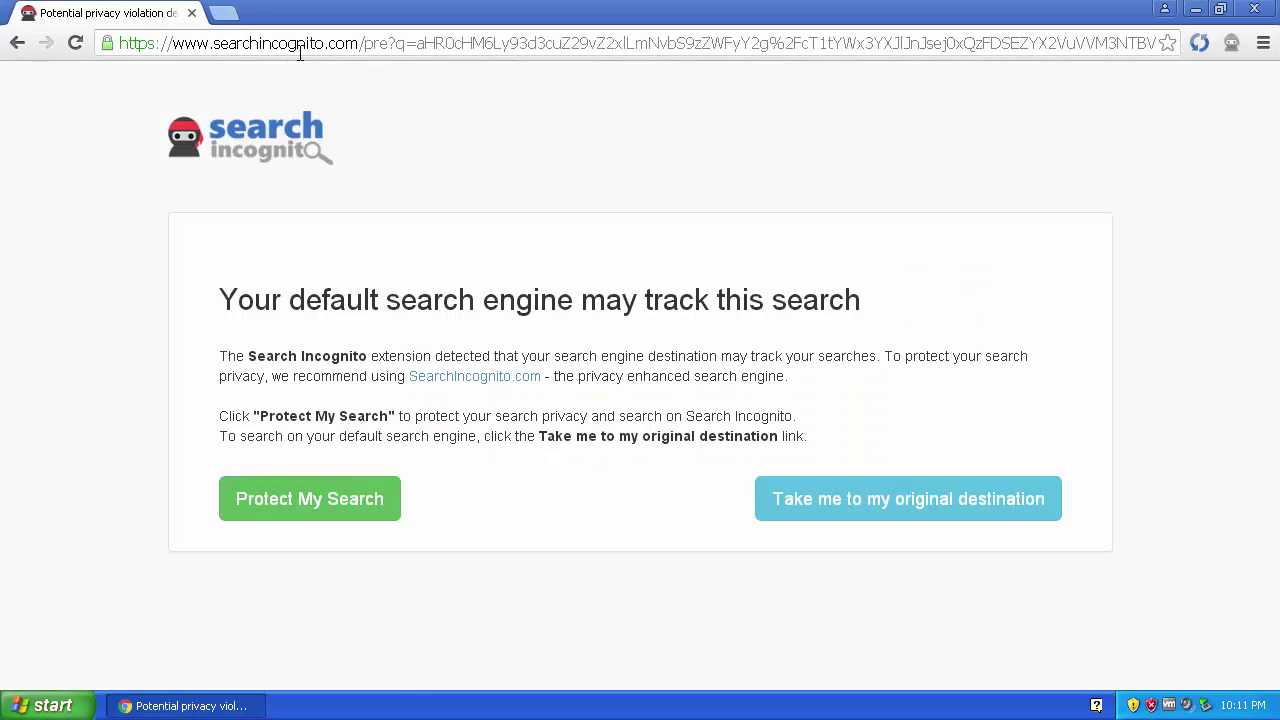
click(266, 498)
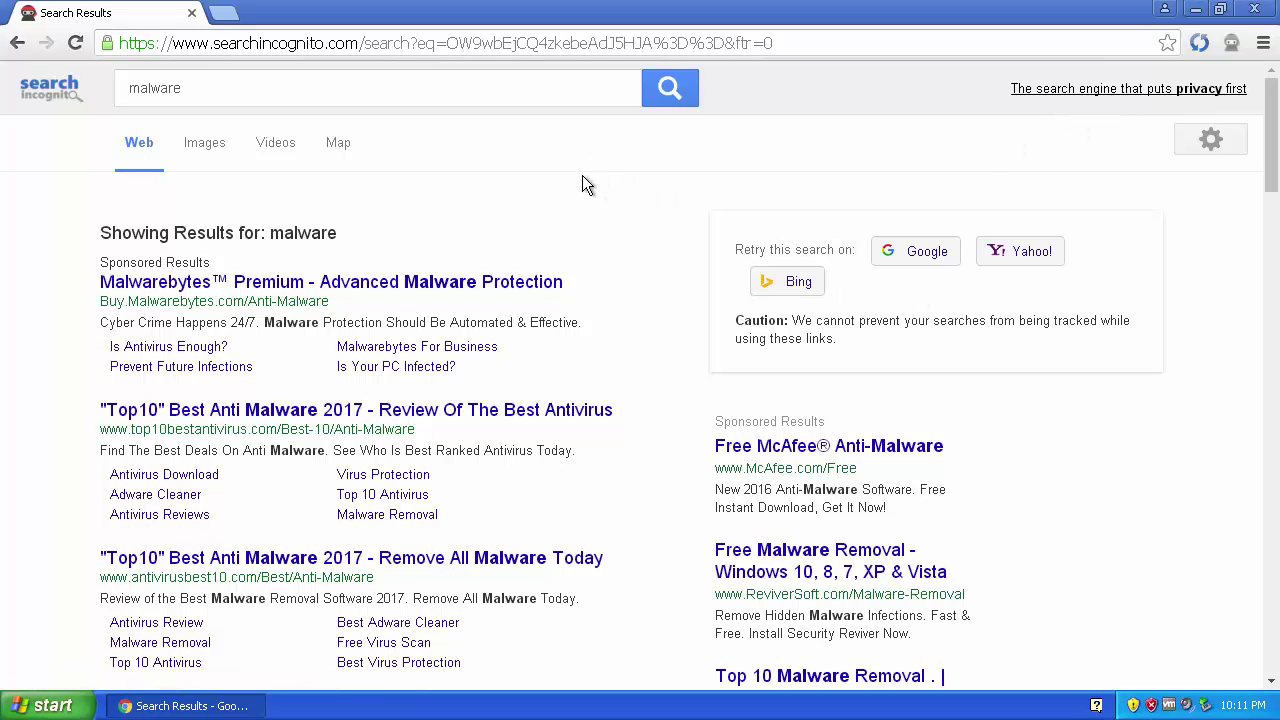
scroll(609, 218, down, 3)
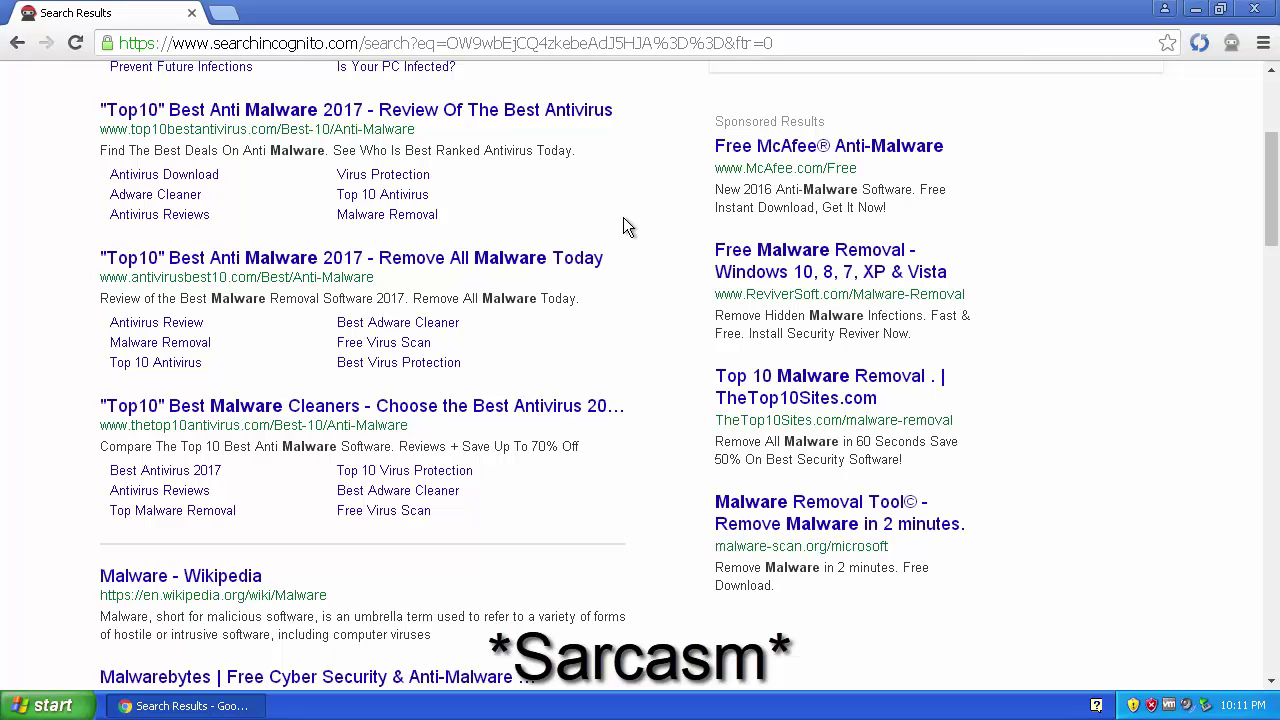
scroll(623, 227, down, 2)
scroll(623, 227, down, 1)
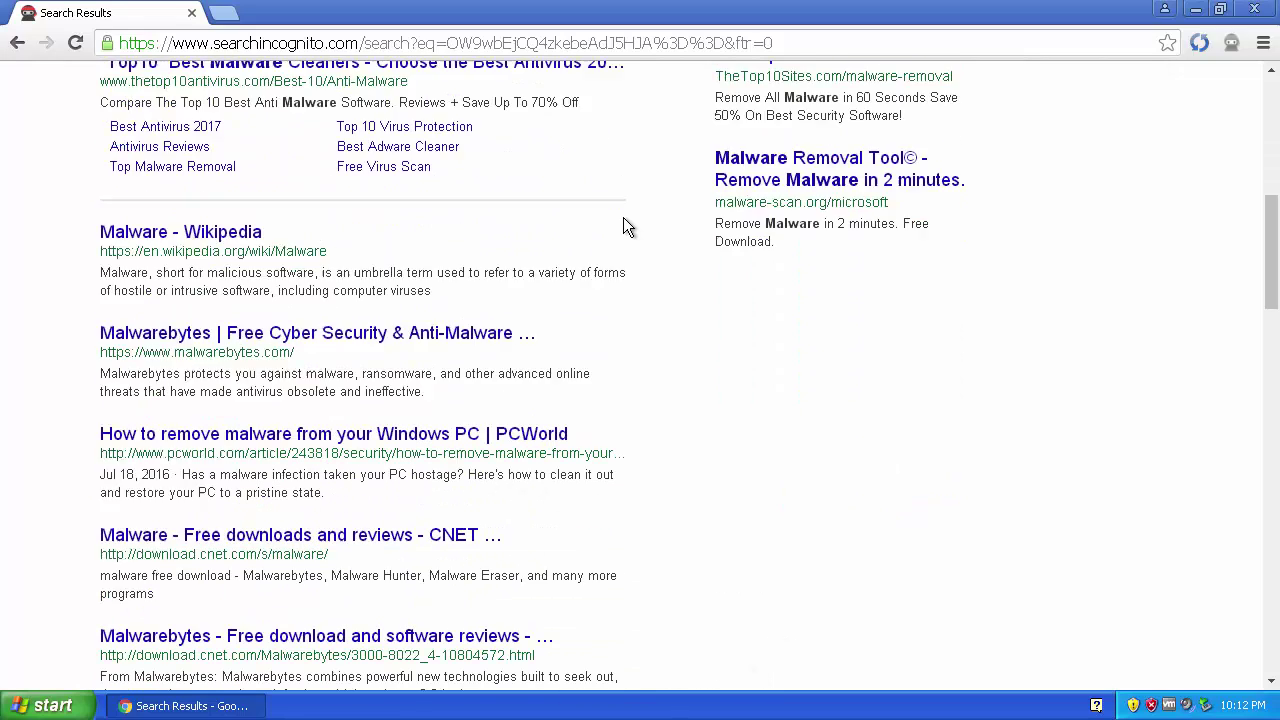
scroll(623, 219, down, 1)
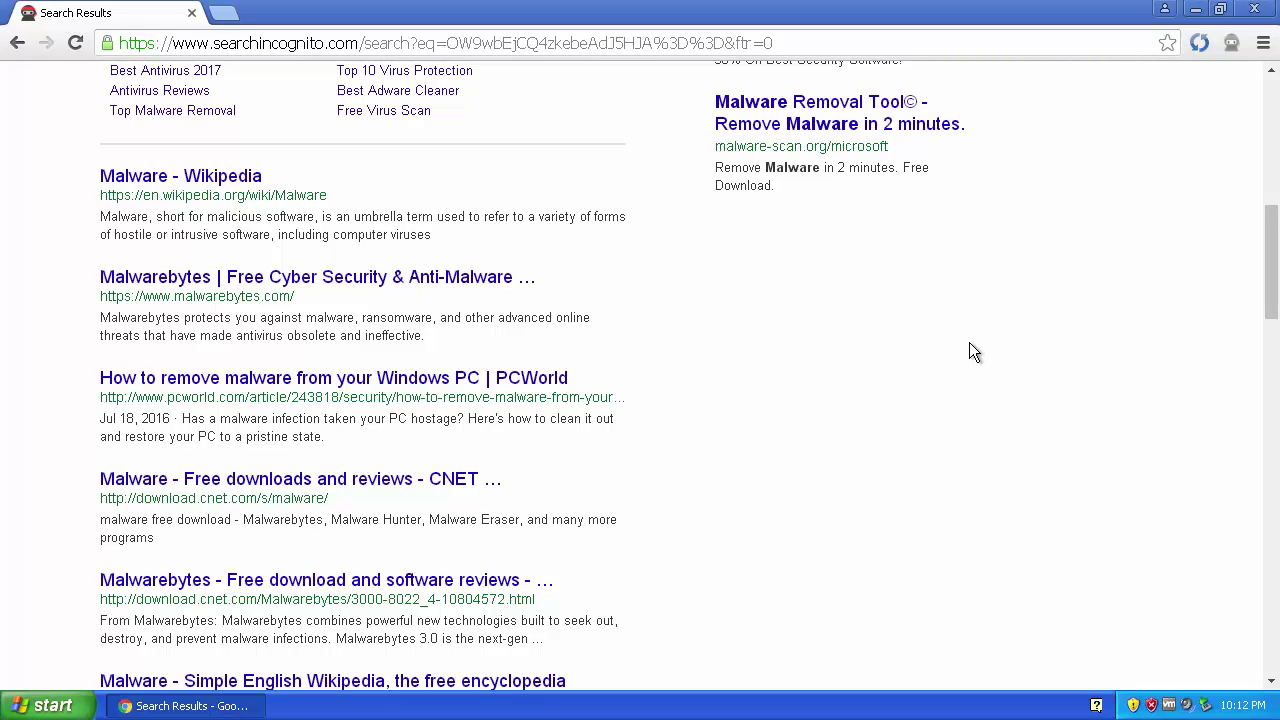
scroll(957, 361, up, 6)
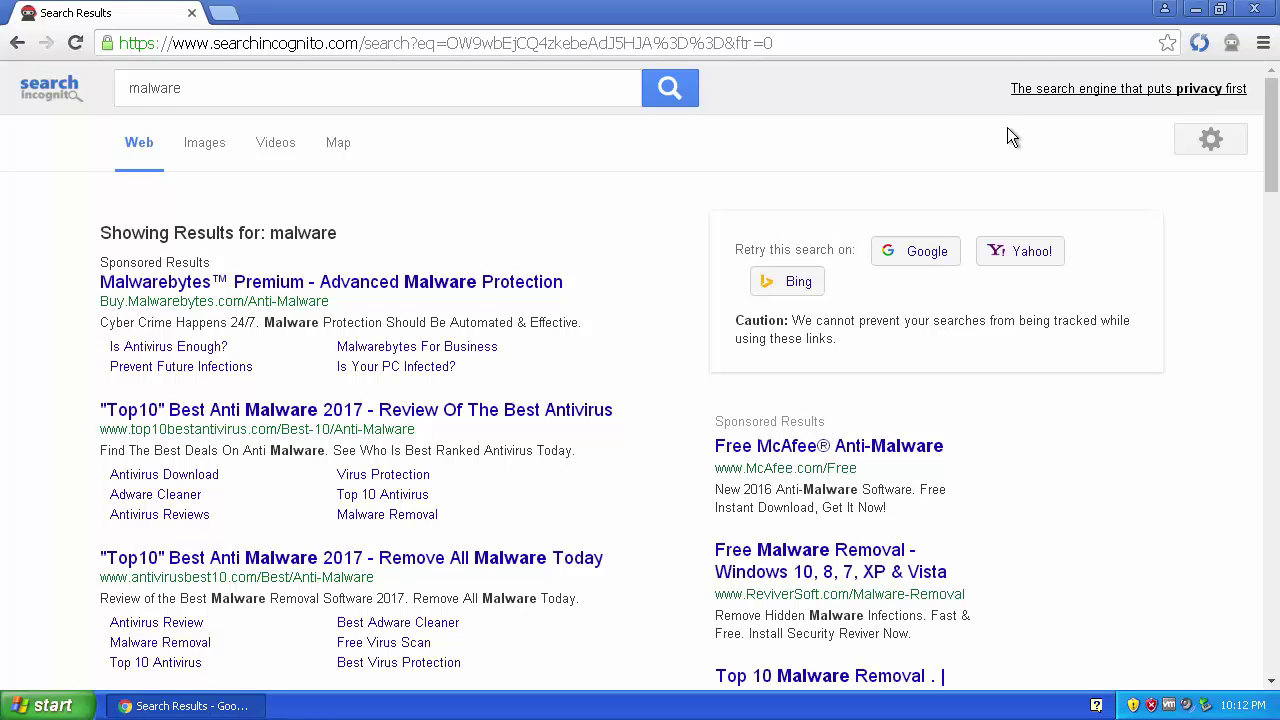
Open Chrome's Extensions page through the main menu's More tools submenu
right_click(1202, 44)
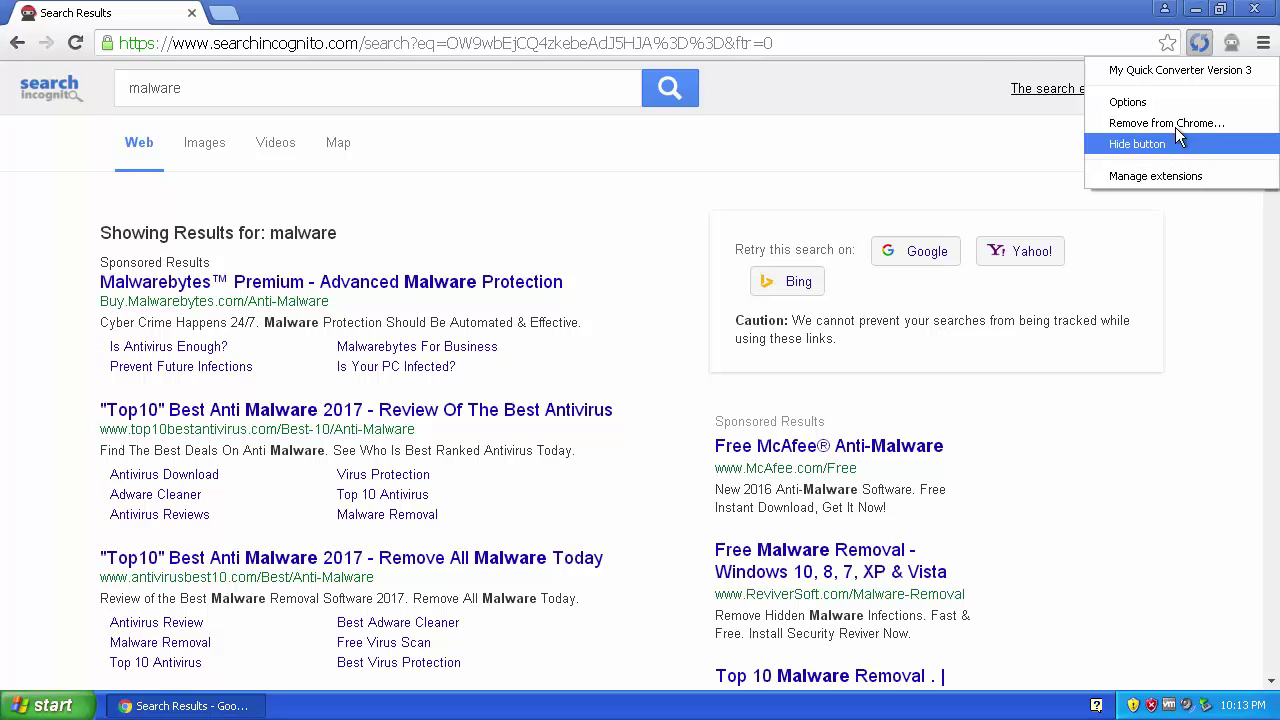
click(998, 137)
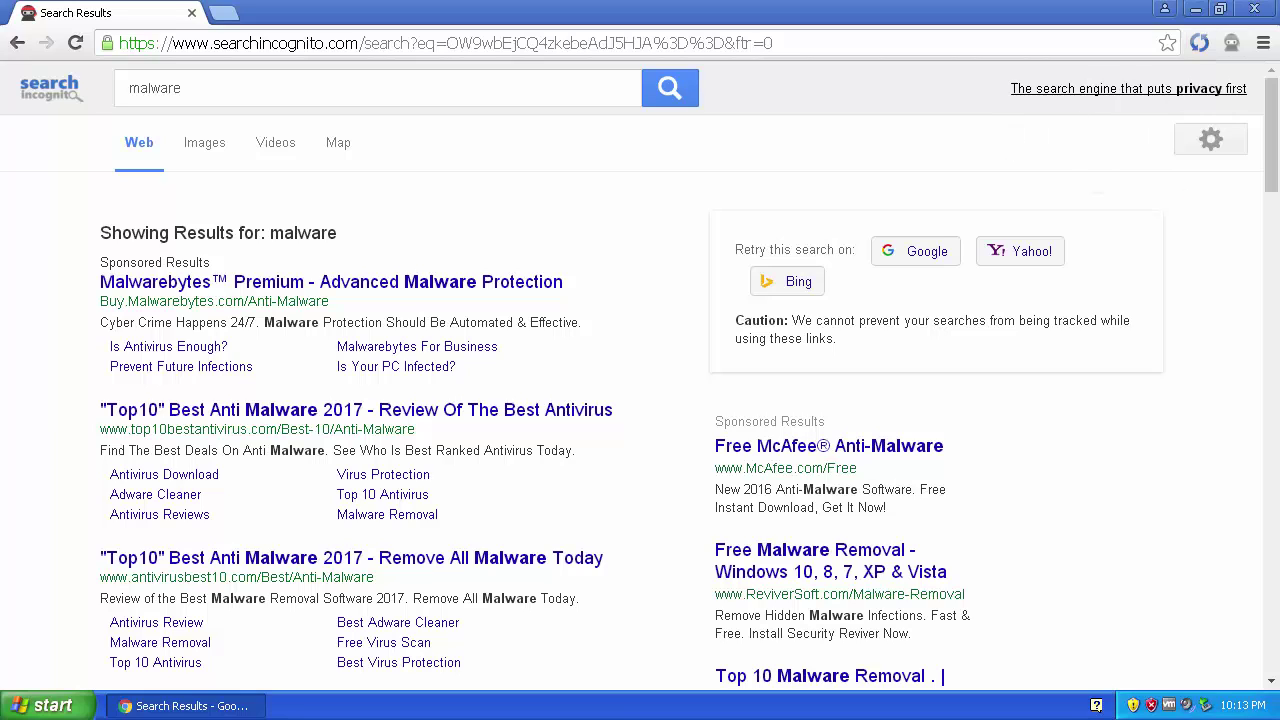
click(1263, 43)
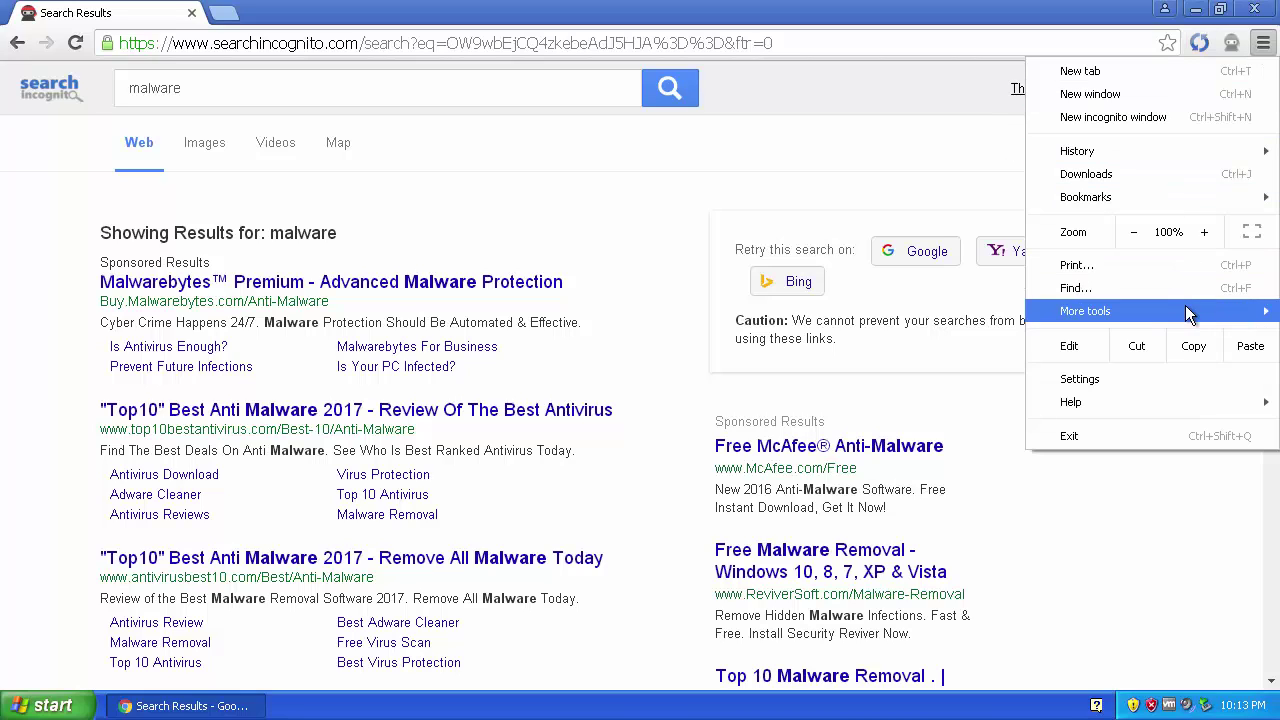
mouse_move(1185, 307)
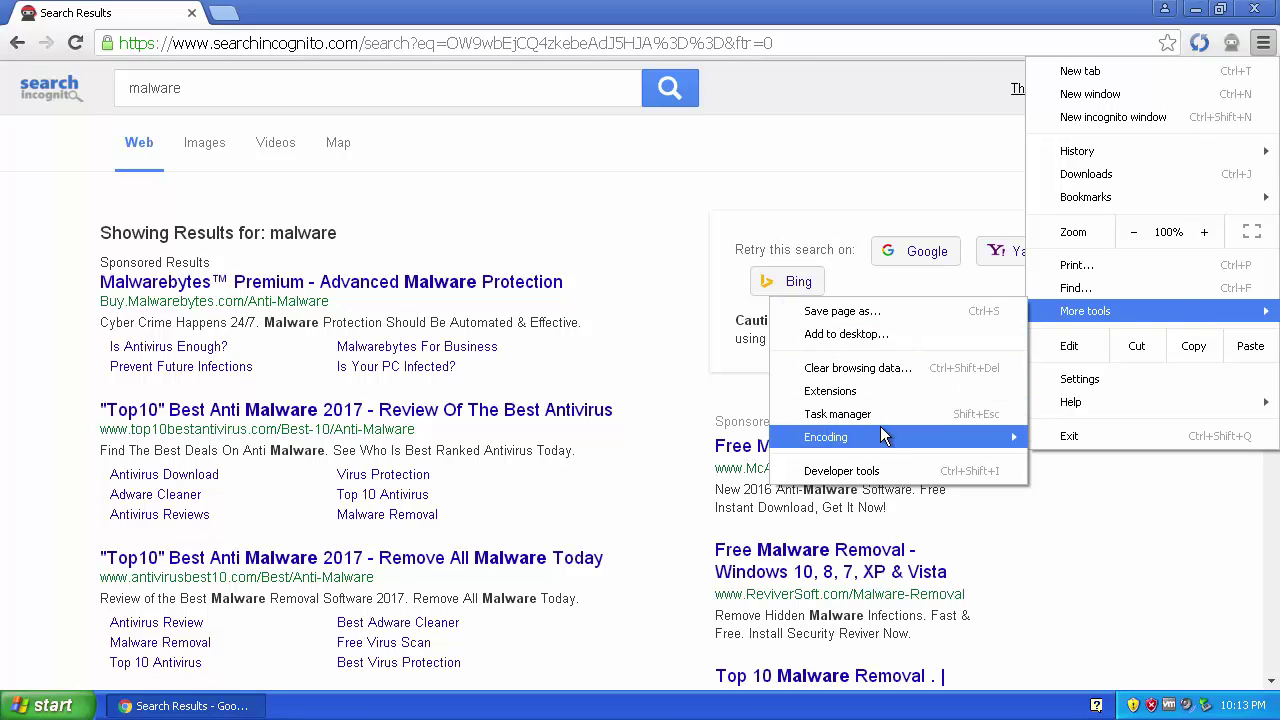
click(892, 395)
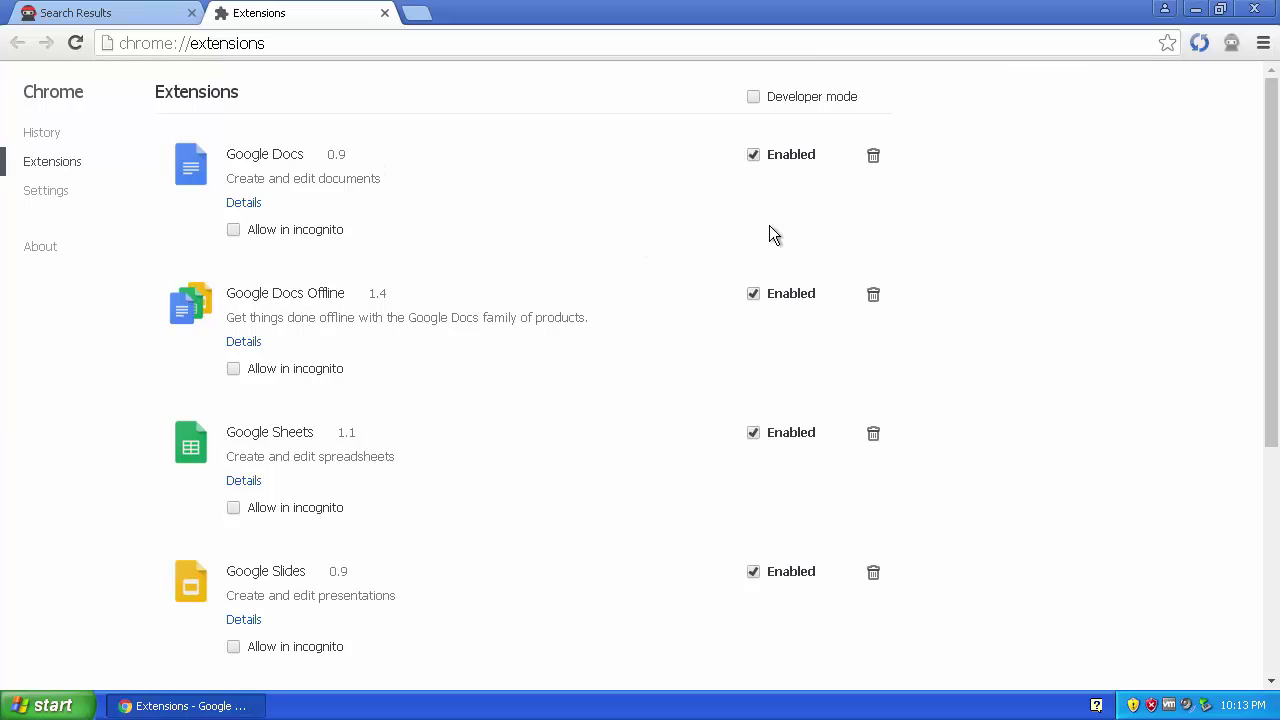
Delete My Quick Converter Version 3 from the Extensions list and confirm Remove
scroll(960, 330, down, 4)
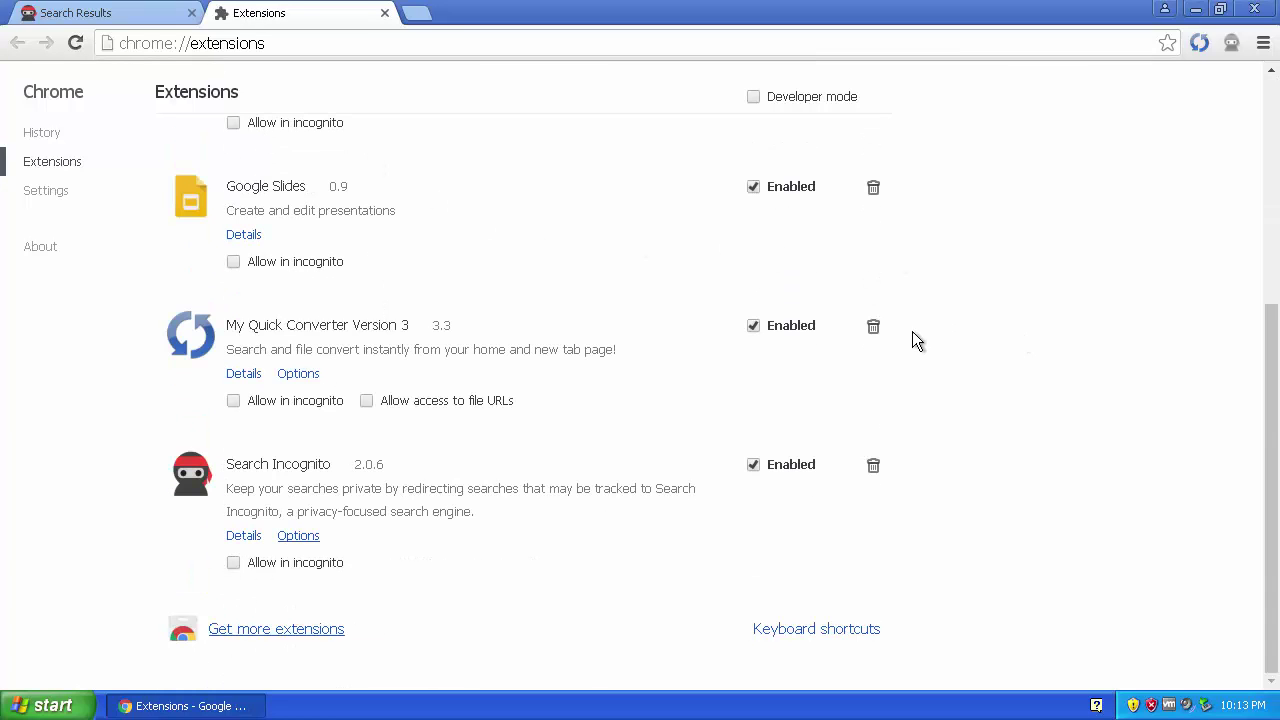
click(878, 330)
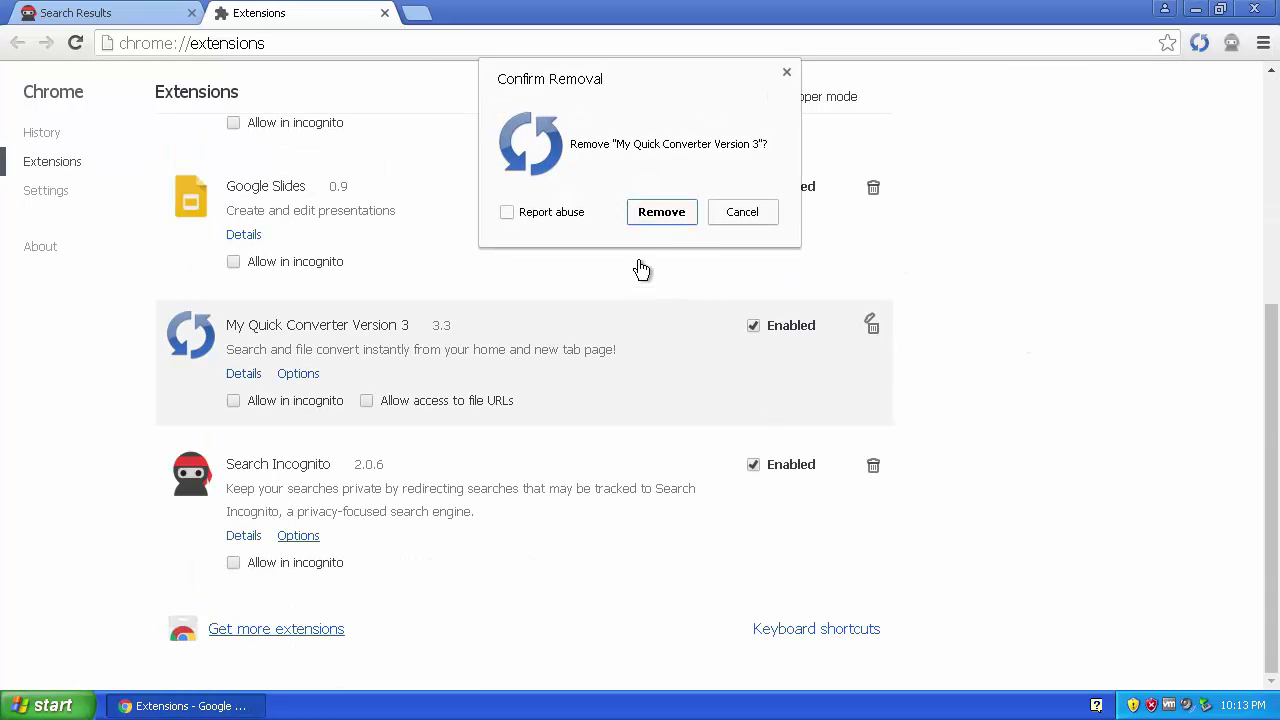
click(676, 220)
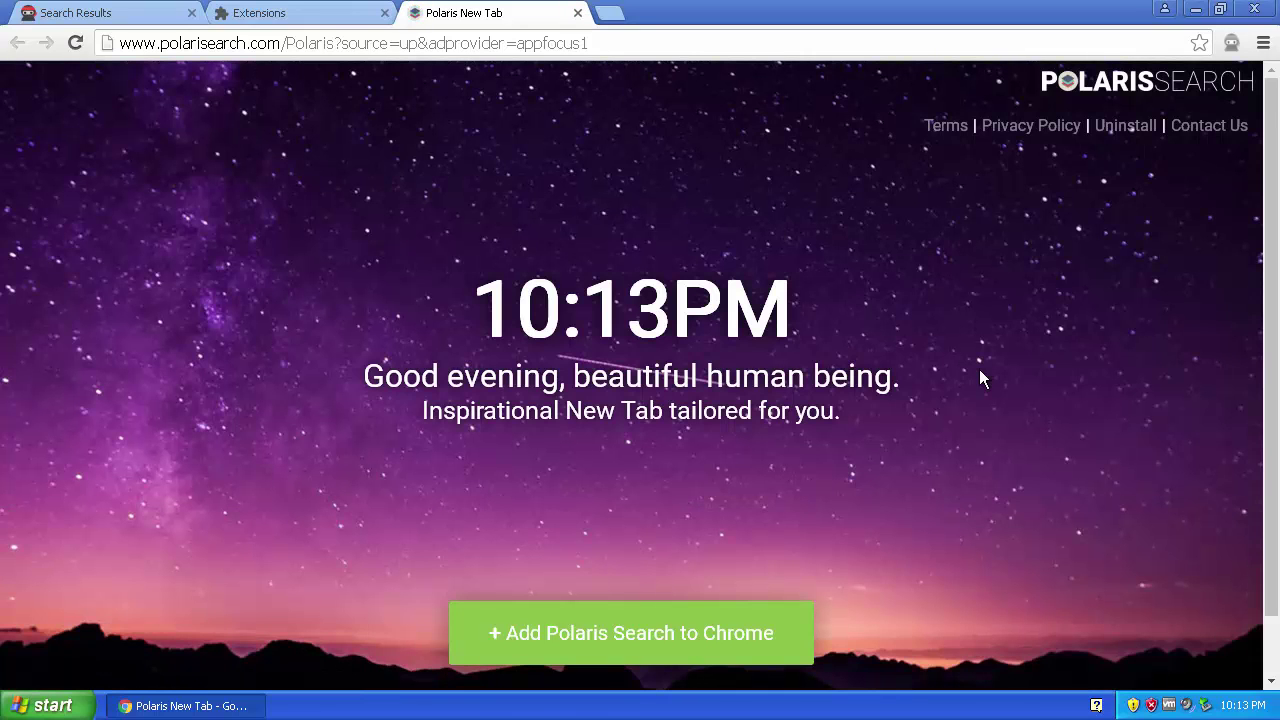
Scroll the Polaris Search page, then switch back to the Extensions tab
scroll(979, 369, down, 1)
scroll(980, 370, up, 1)
scroll(980, 378, down, 1)
scroll(980, 370, up, 1)
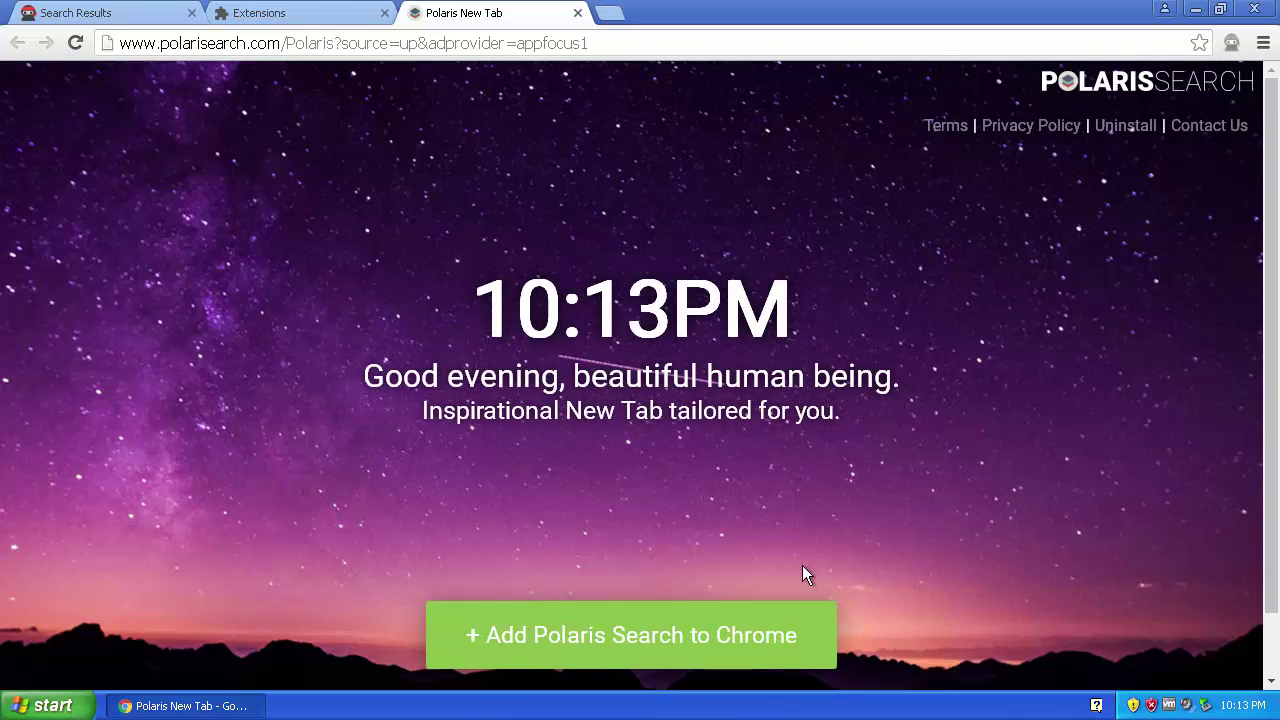
scroll(822, 545, down, 1)
scroll(643, 180, up, 1)
scroll(789, 249, down, 1)
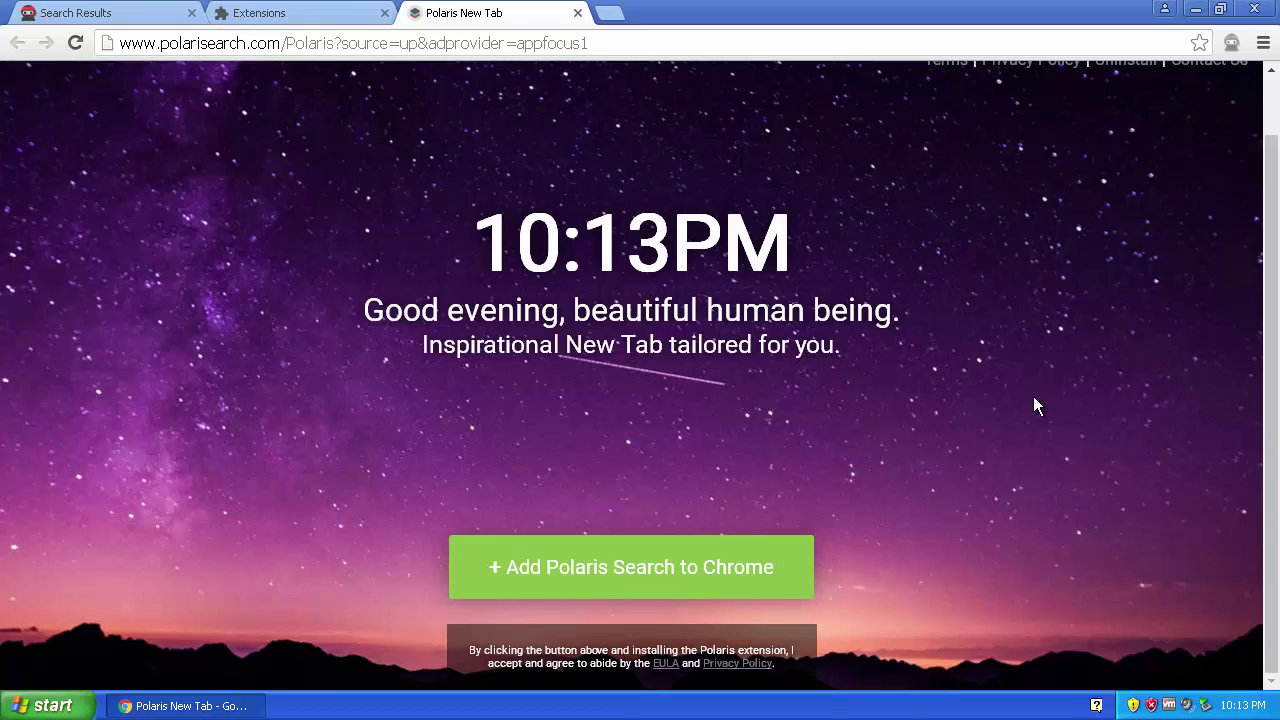
scroll(1033, 396, up, 1)
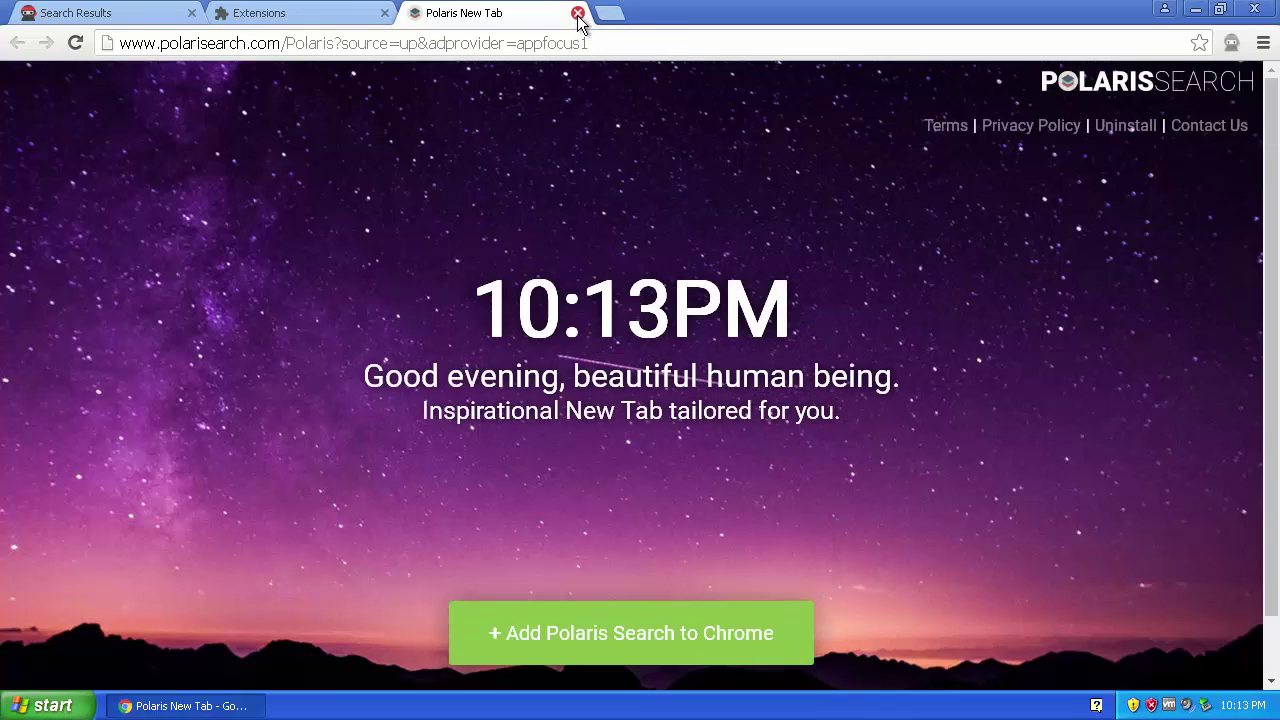
click(608, 42)
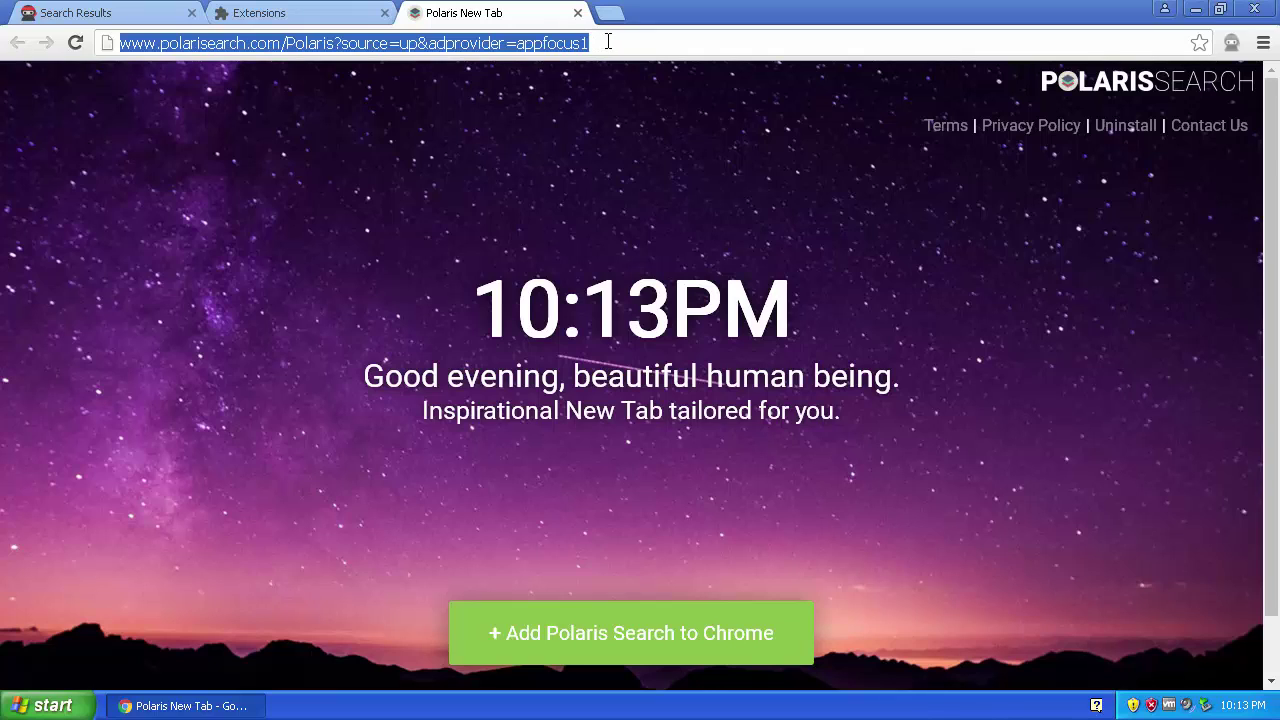
click(357, 17)
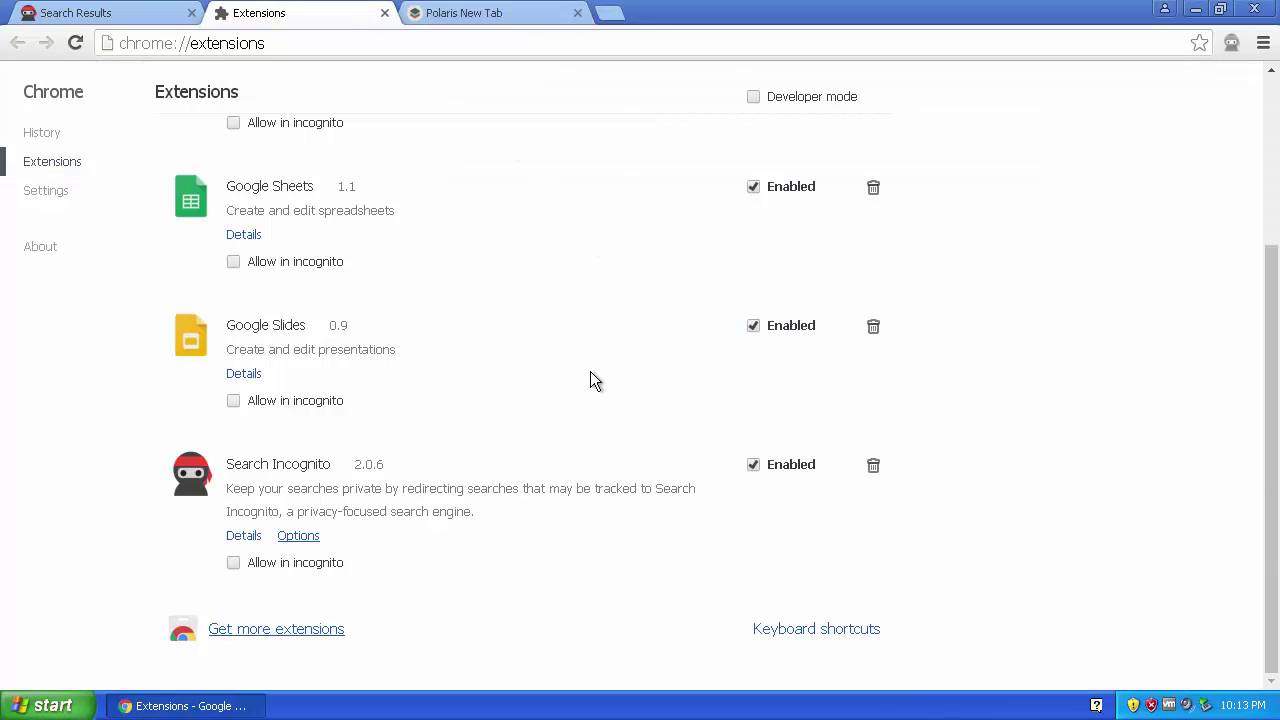
Remove Search Incognito from Chrome, then close the Polaris New Tab and its uninstall feedback tabs
click(875, 465)
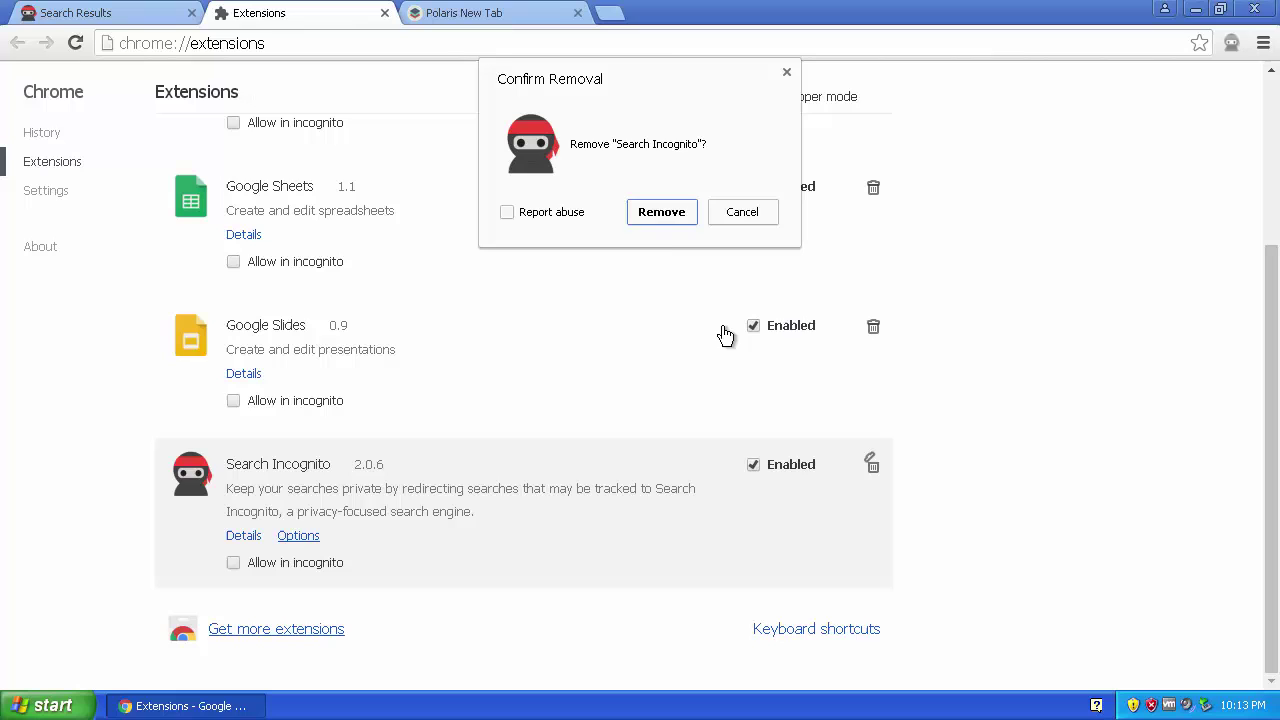
click(660, 212)
click(565, 16)
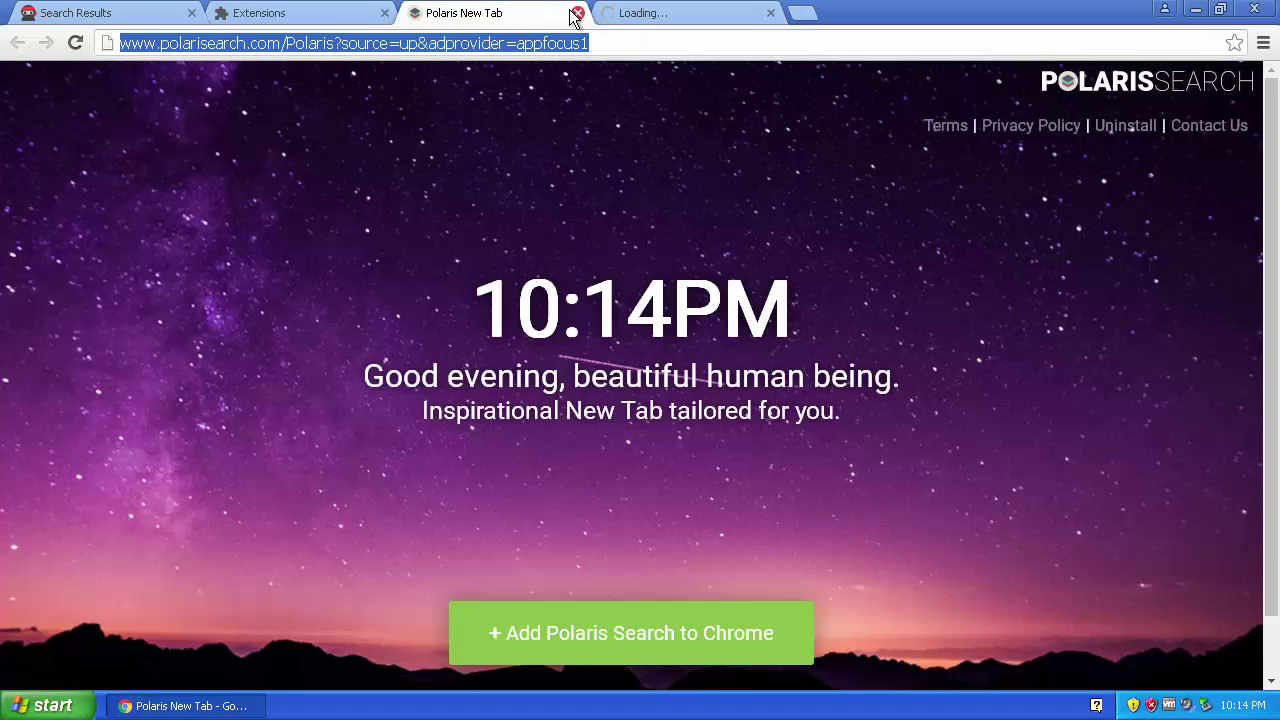
click(575, 18)
click(540, 13)
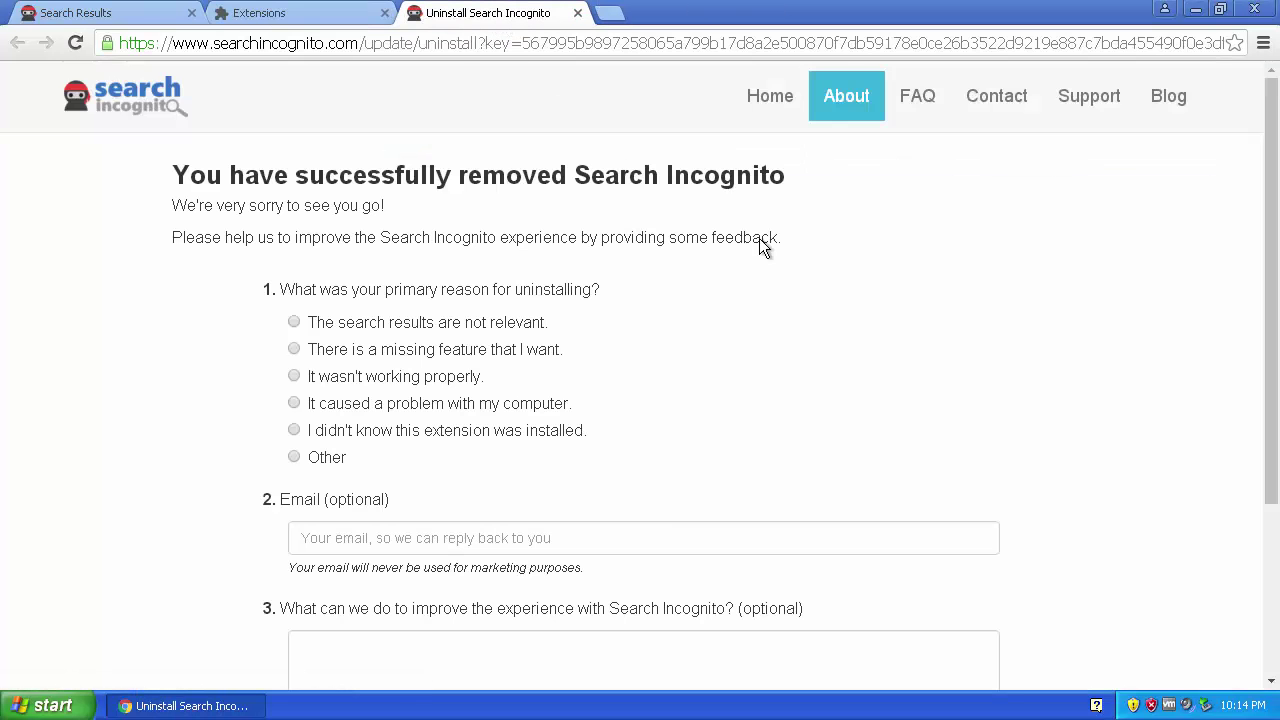
scroll(986, 343, down, 2)
scroll(986, 343, up, 2)
click(578, 13)
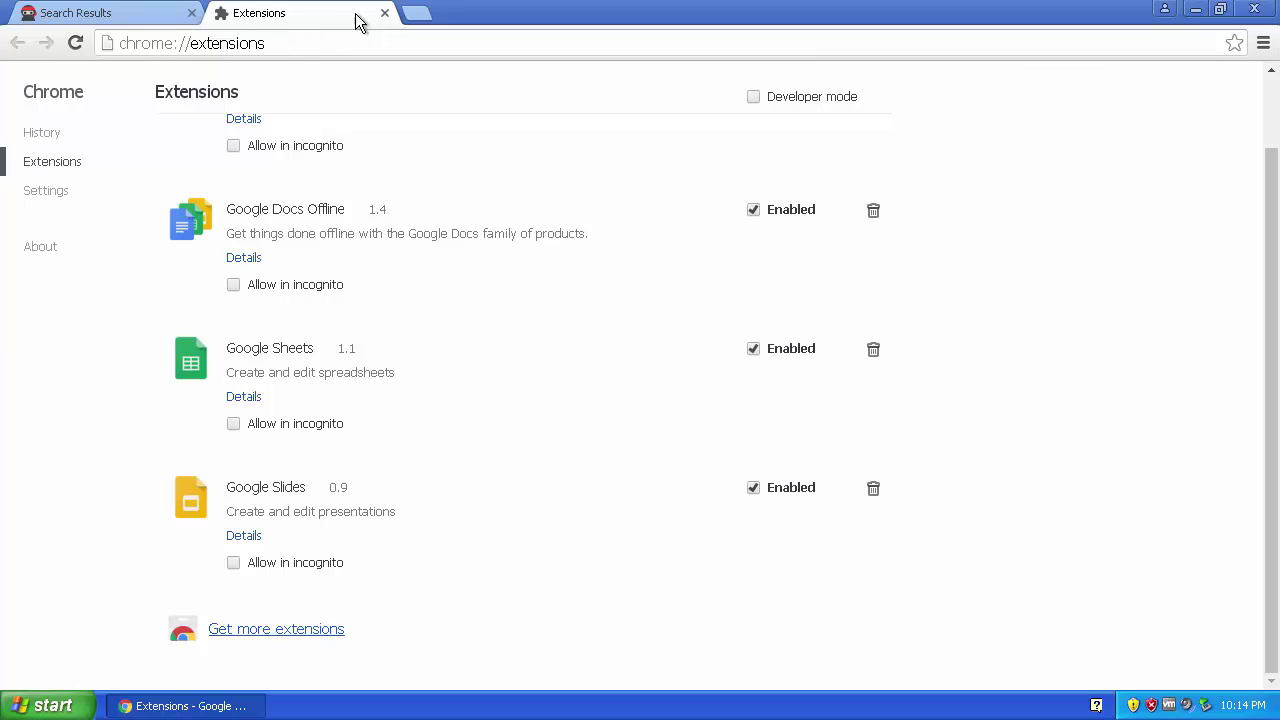
Close the Extensions tab, leaving only the "malware" search results tab open
click(385, 13)
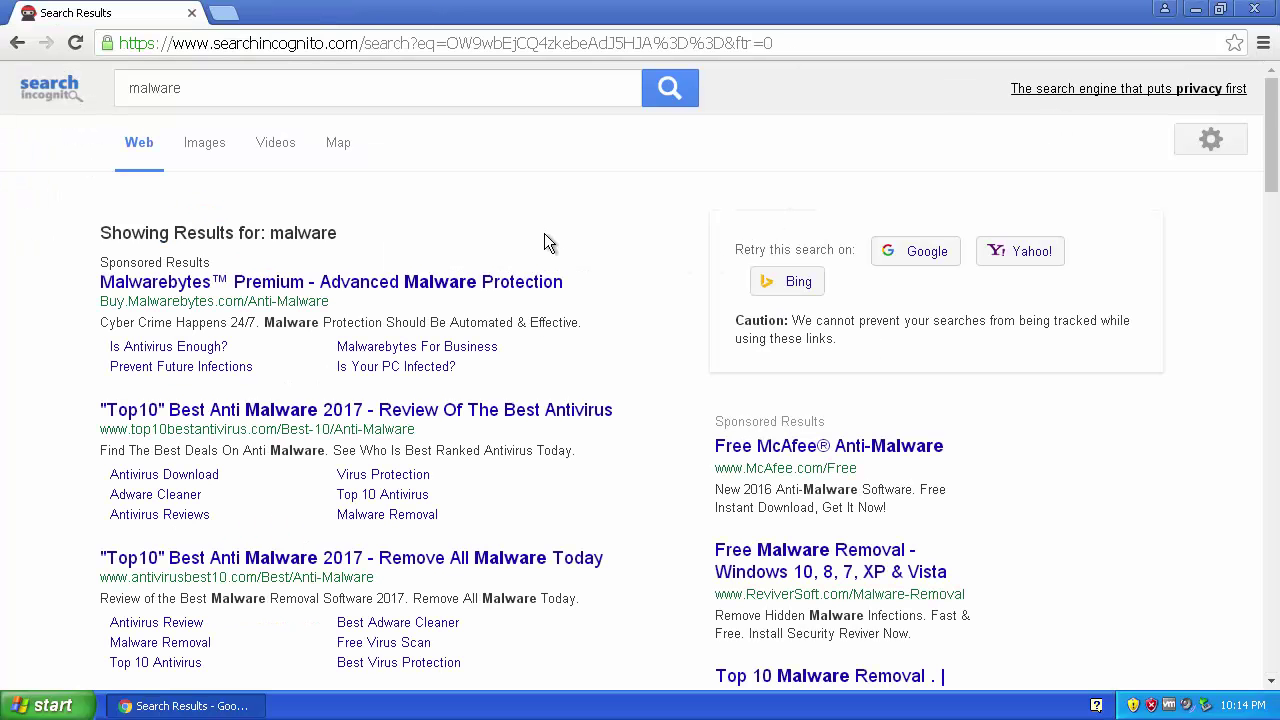